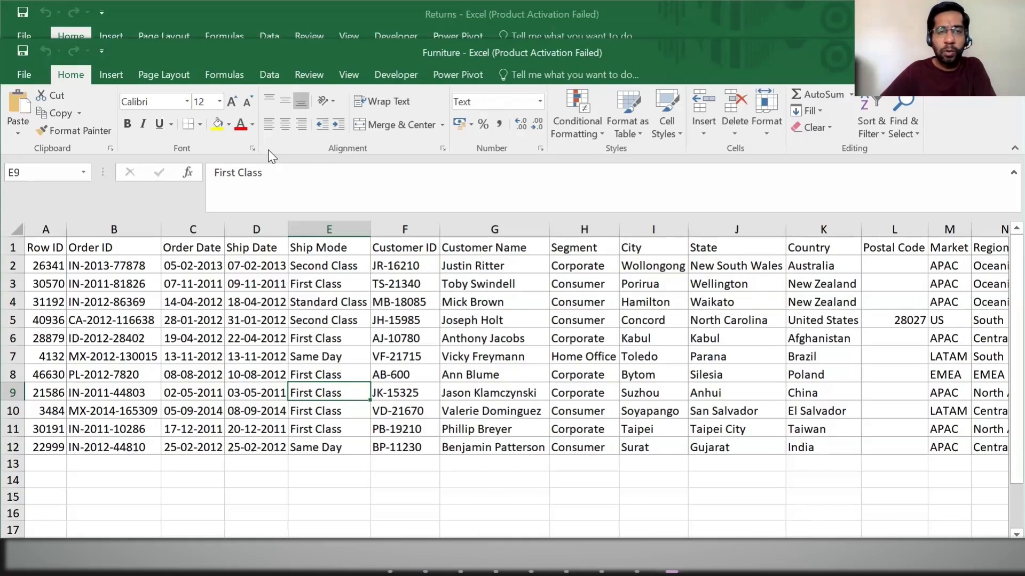
Switch from Excel to Power BI Desktop and start a new blank report.
{"action": "left_click_drag", "start_coordinate": [201, 50], "coordinate": [188, 28]}
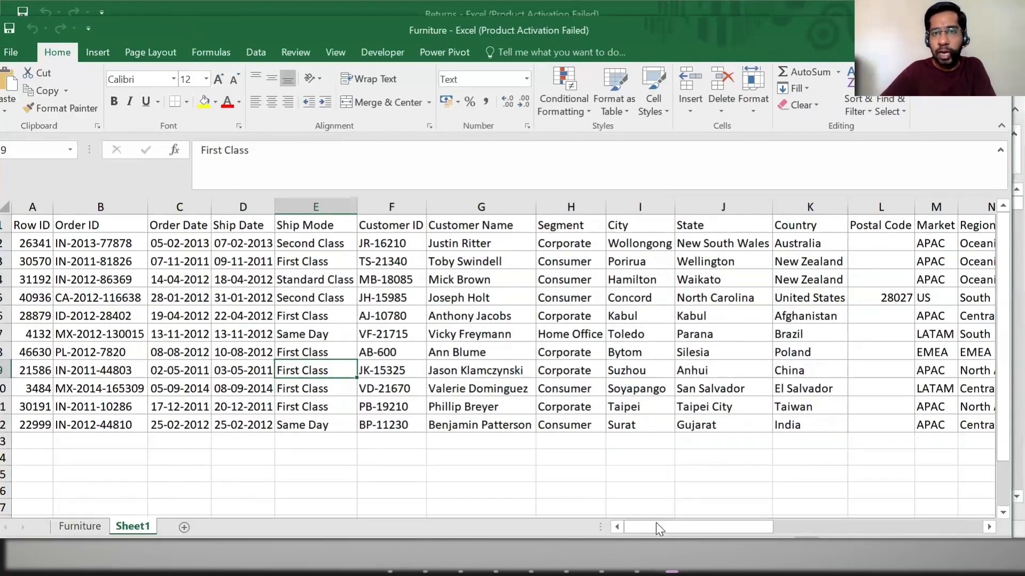
{"action": "left_click", "coordinate": [601, 556]}
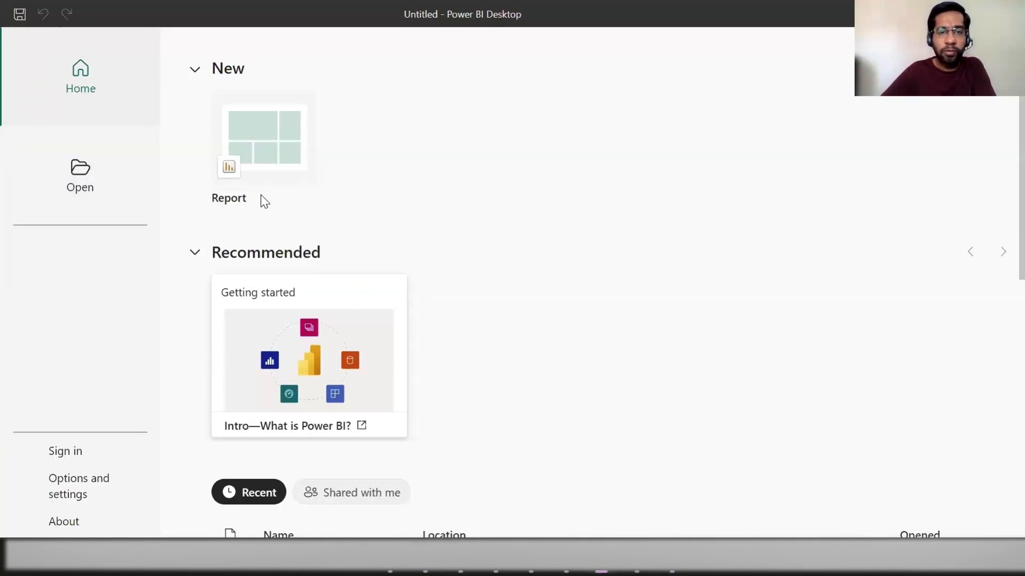
{"action": "left_click", "coordinate": [260, 142]}
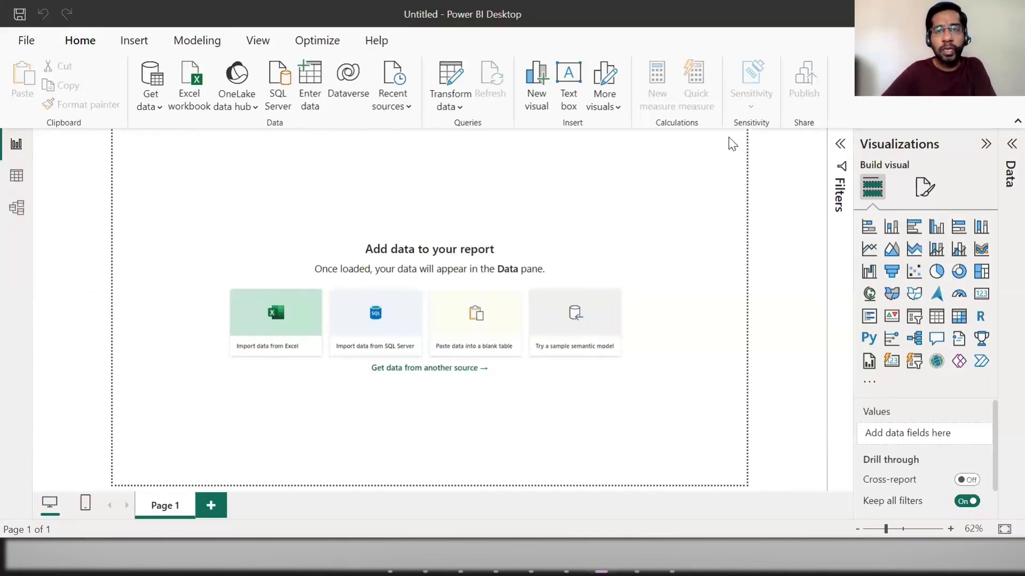
Load the Furniture sheet from the Furniture Excel workbook in the PowerBI datasets folder.
{"action": "left_click", "coordinate": [144, 102]}
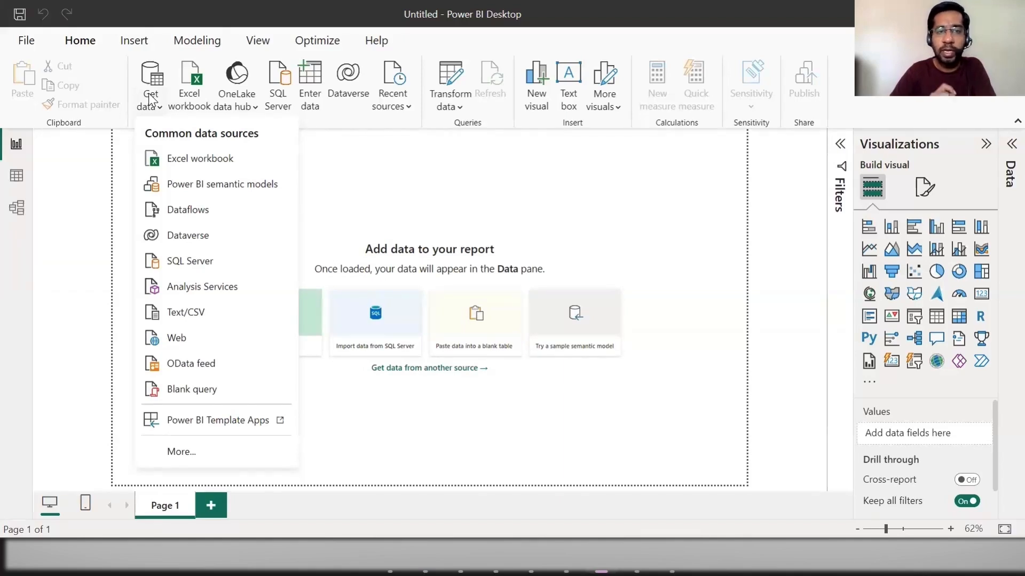
{"action": "left_click", "coordinate": [187, 162]}
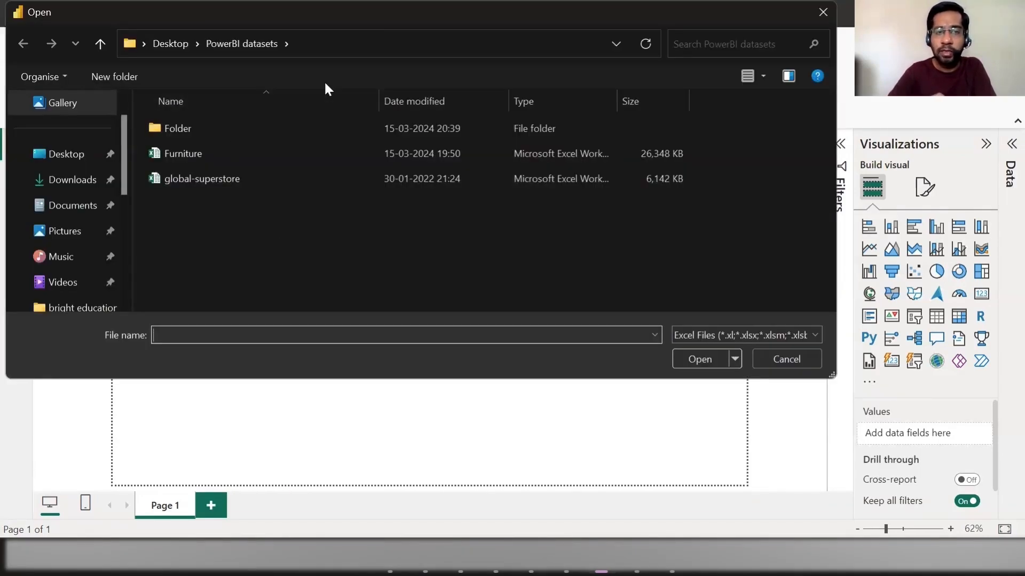
{"action": "left_click", "coordinate": [196, 152]}
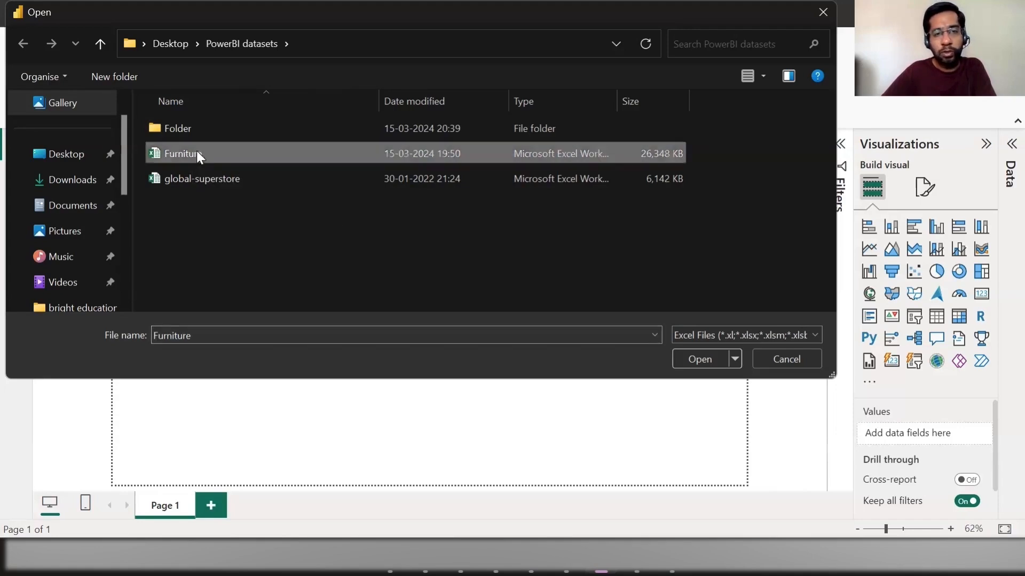
{"action": "left_click", "coordinate": [707, 364]}
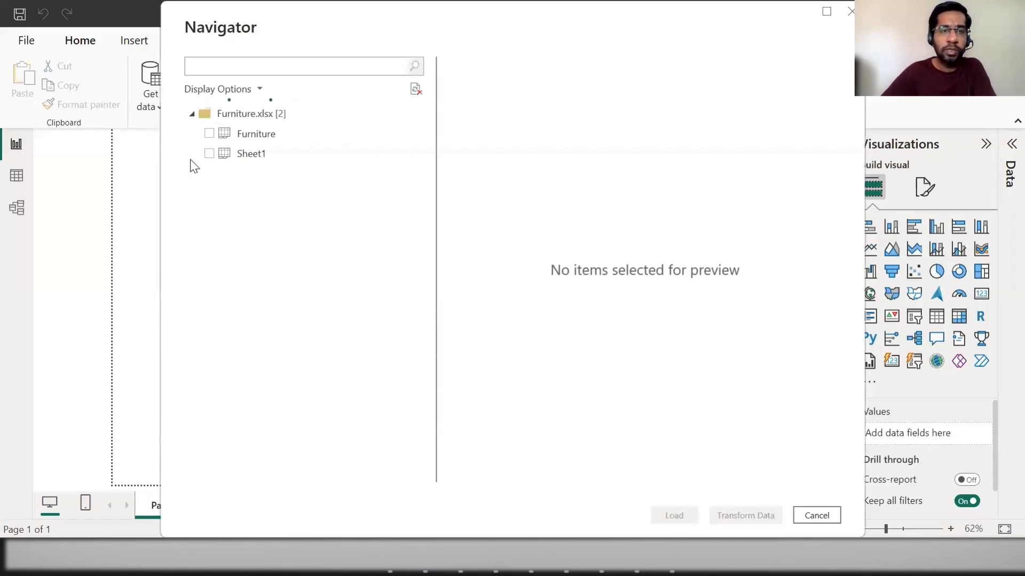
{"action": "left_click", "coordinate": [210, 134]}
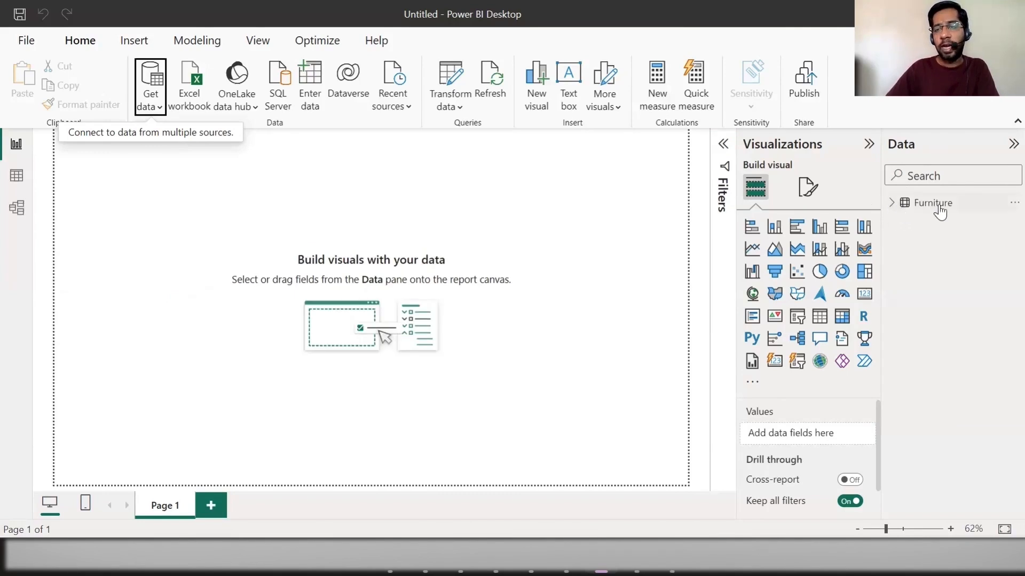
Expand the Furniture table and examine its list of loaded fields from beginning to end.
{"action": "left_click", "coordinate": [891, 203]}
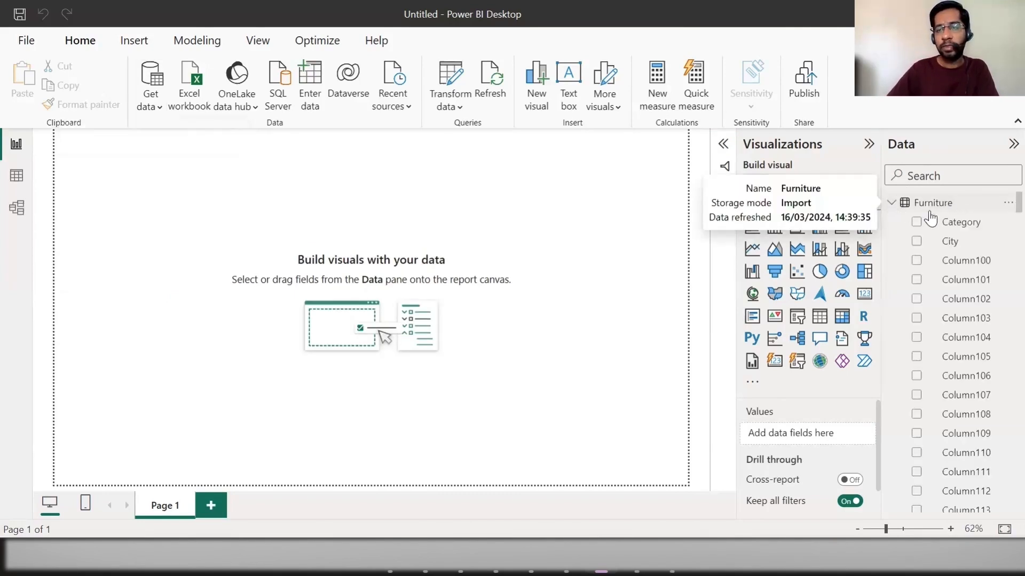
{"action": "scroll", "coordinate": [1003, 260], "scroll_direction": "down", "scroll_amount": 6}
{"action": "scroll", "coordinate": [1003, 260], "scroll_direction": "down", "scroll_amount": 20}
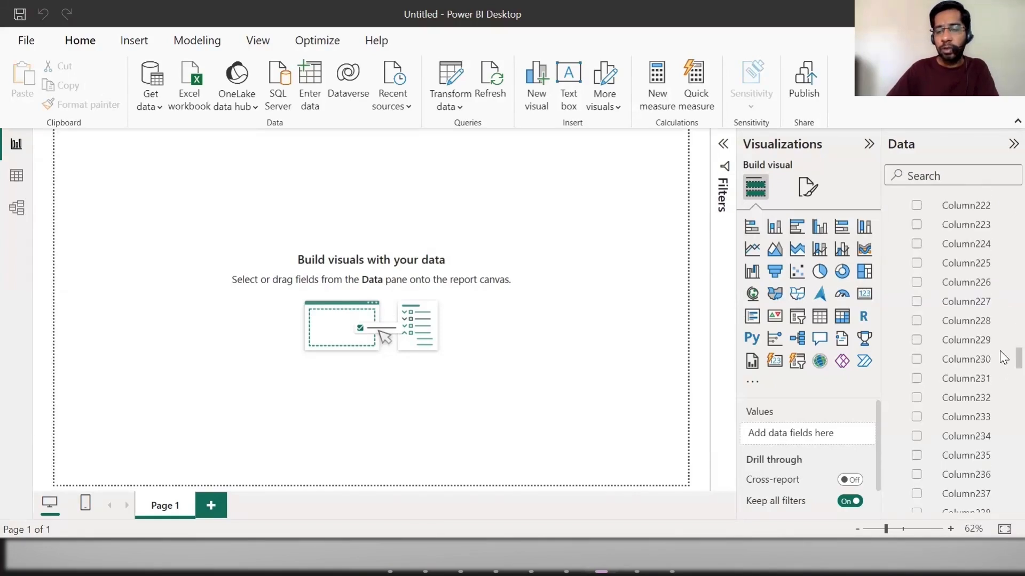
{"action": "scroll", "coordinate": [1002, 384], "scroll_direction": "down", "scroll_amount": 20}
{"action": "scroll", "coordinate": [1002, 482], "scroll_direction": "down", "scroll_amount": 7}
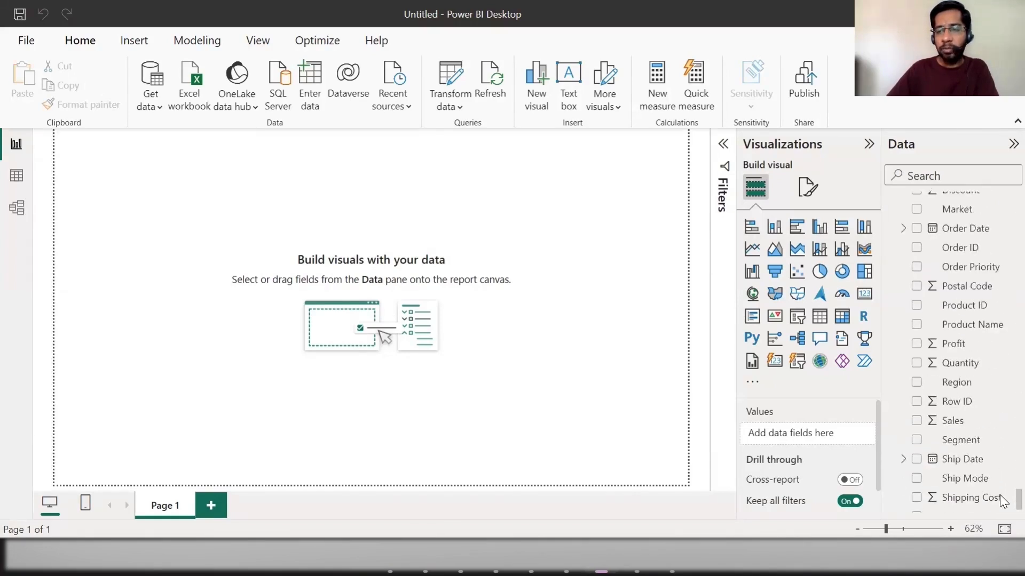
{"action": "scroll", "coordinate": [1002, 481], "scroll_direction": "up", "scroll_amount": 5}
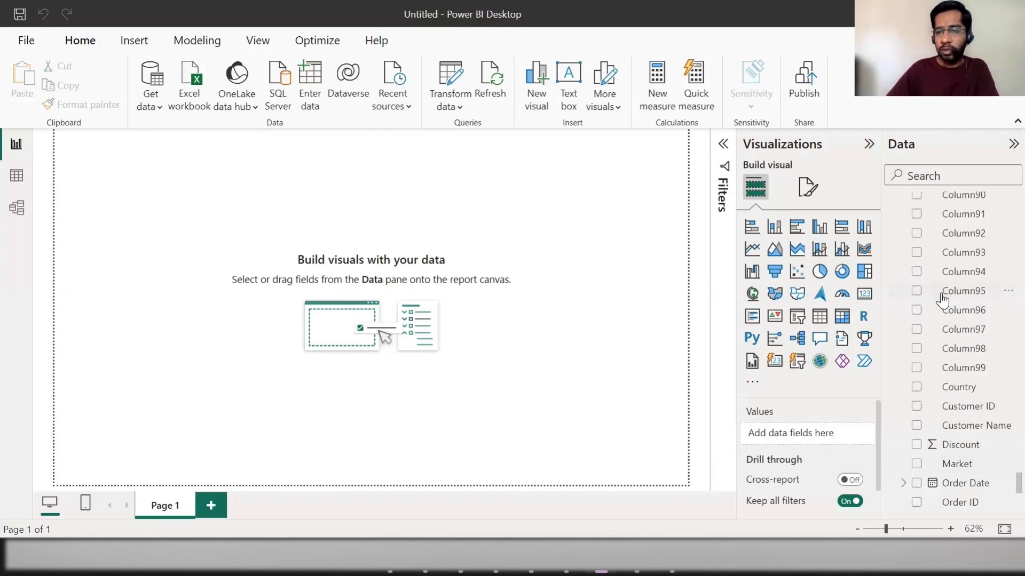
{"action": "scroll", "coordinate": [943, 308], "scroll_direction": "down", "scroll_amount": 2}
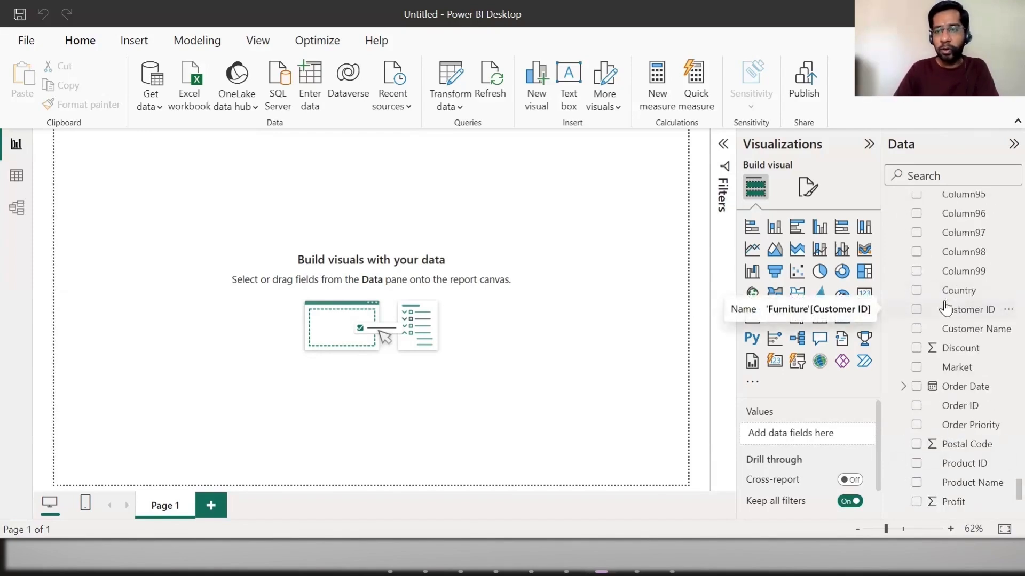
{"action": "scroll", "coordinate": [942, 245], "scroll_direction": "up", "scroll_amount": 1}
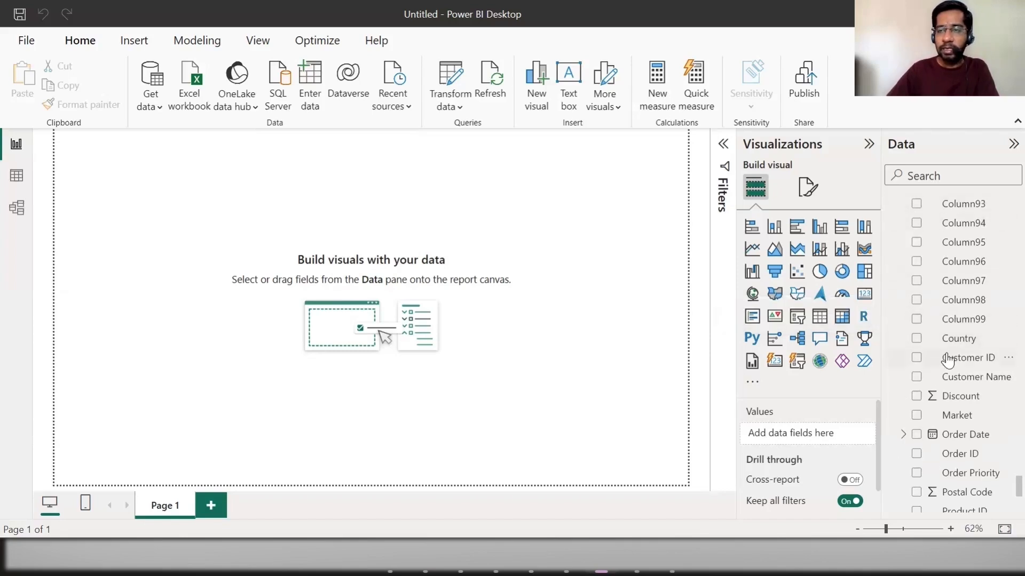
{"action": "scroll", "coordinate": [956, 341], "scroll_direction": "down", "scroll_amount": 2}
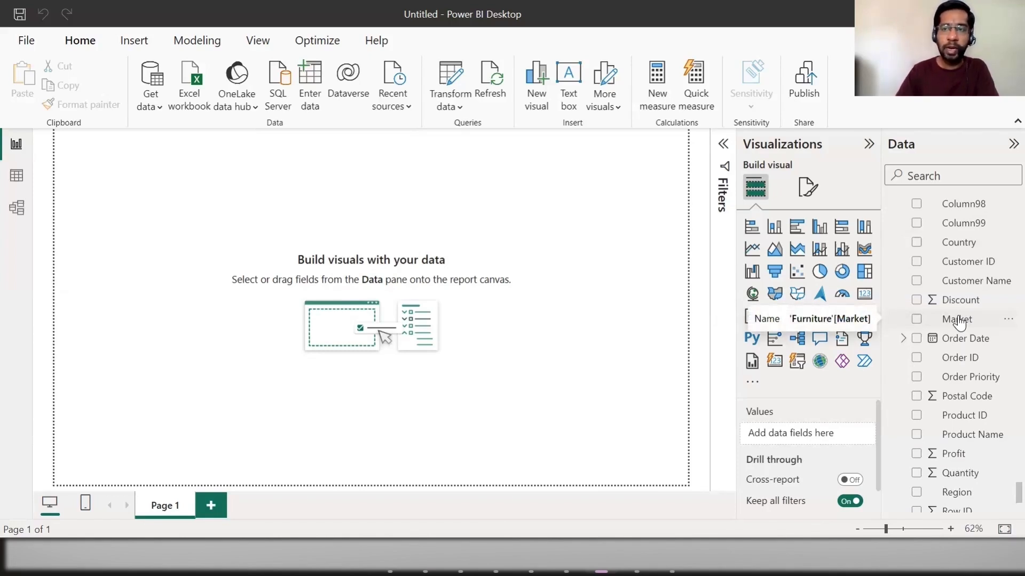
{"action": "scroll", "coordinate": [1000, 475], "scroll_direction": "up", "scroll_amount": 1}
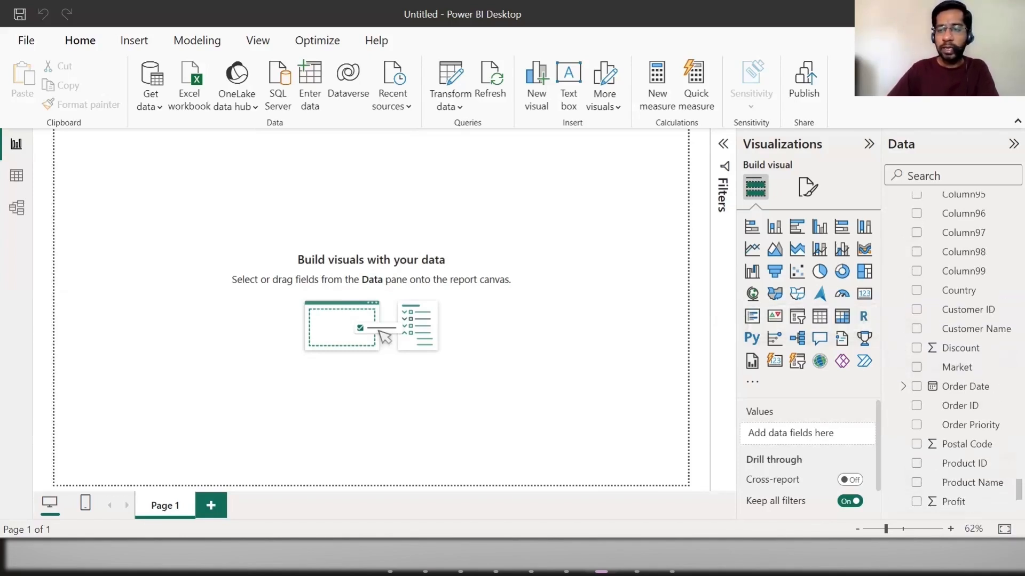
{"action": "scroll", "coordinate": [940, 360], "scroll_direction": "down", "scroll_amount": 1}
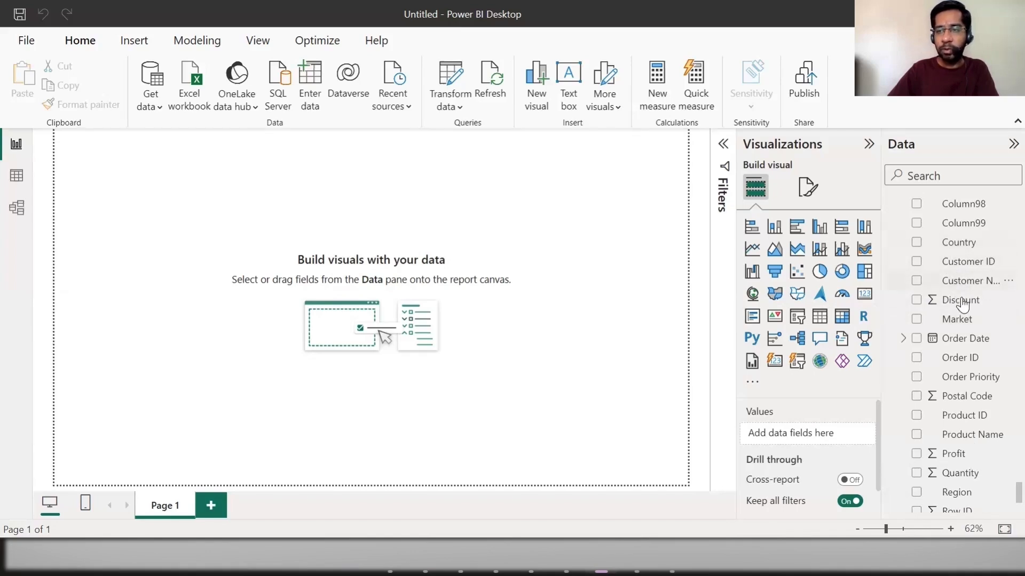
{"action": "scroll", "coordinate": [962, 288], "scroll_direction": "down", "scroll_amount": 2}
{"action": "scroll", "coordinate": [963, 320], "scroll_direction": "down", "scroll_amount": 1}
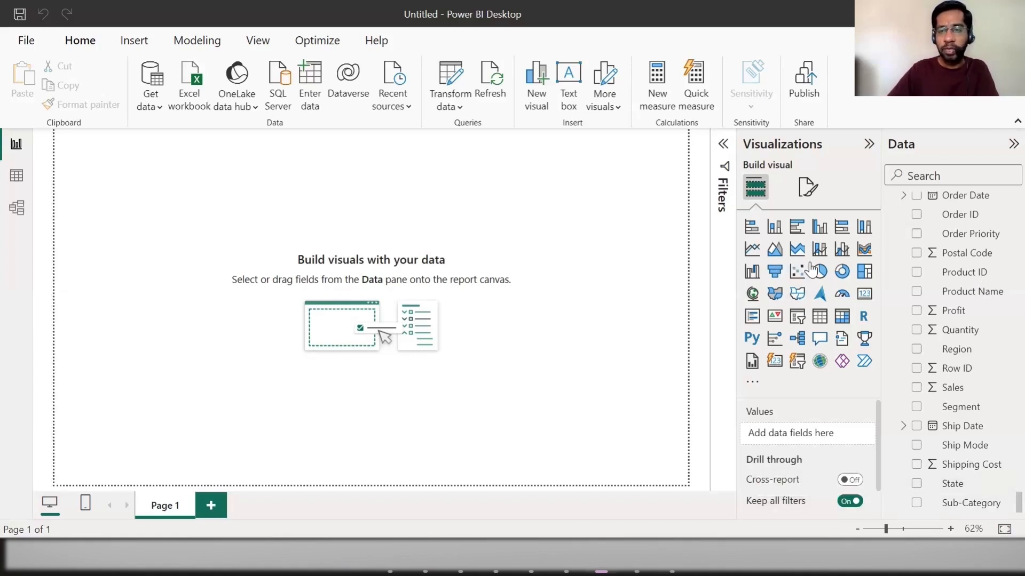
Build an enlarged pie chart of Sales by Region on the report page.
{"action": "left_click", "coordinate": [818, 274]}
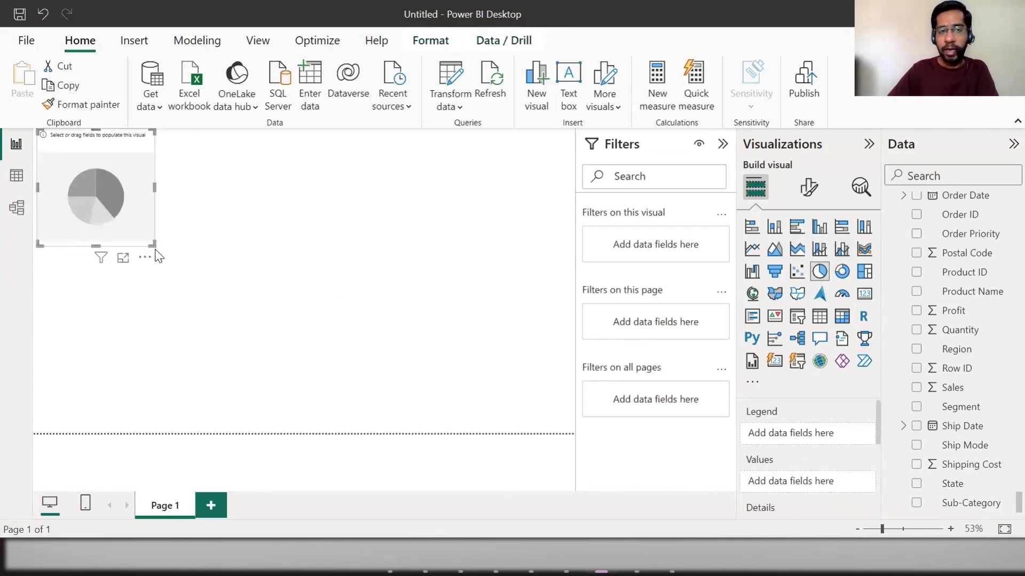
{"action": "left_click_drag", "start_coordinate": [153, 245], "coordinate": [301, 353]}
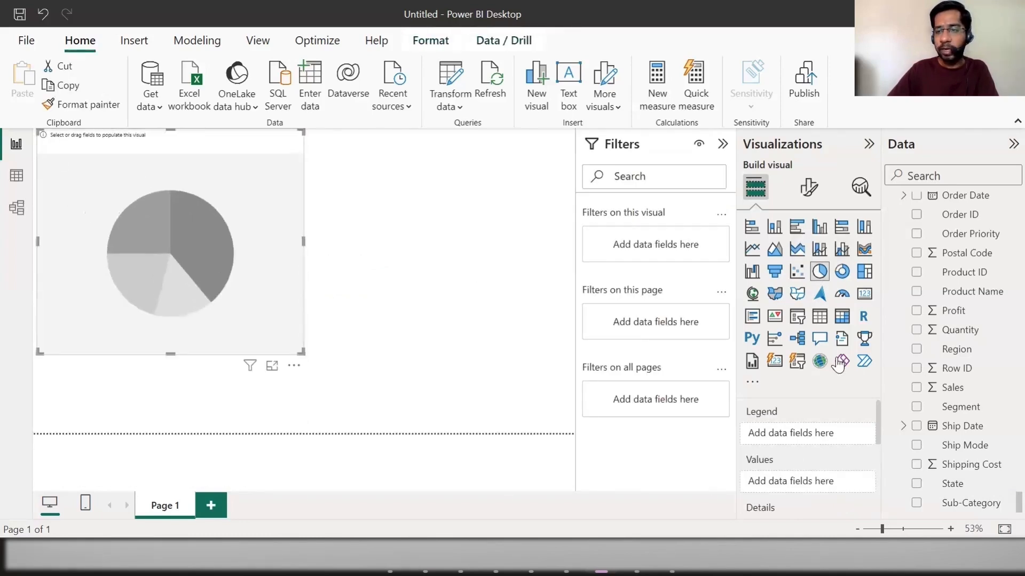
{"action": "left_click", "coordinate": [916, 349]}
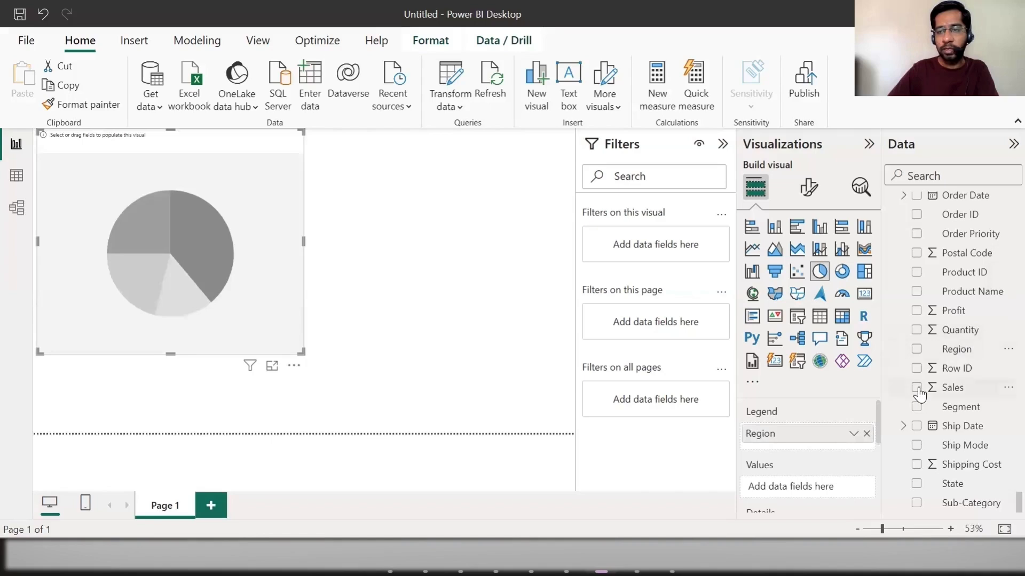
{"action": "left_click", "coordinate": [916, 350]}
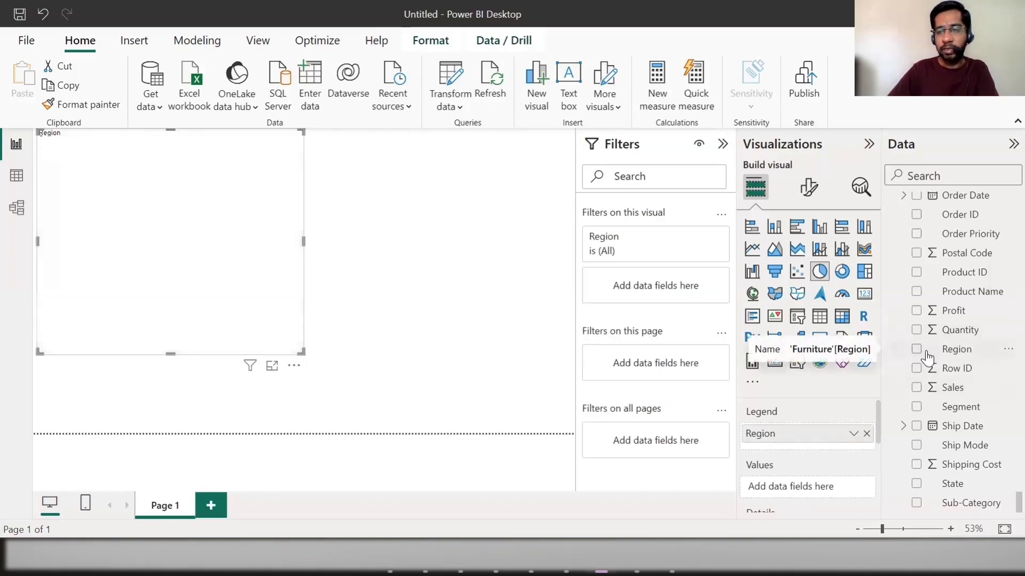
{"action": "left_click", "coordinate": [916, 388]}
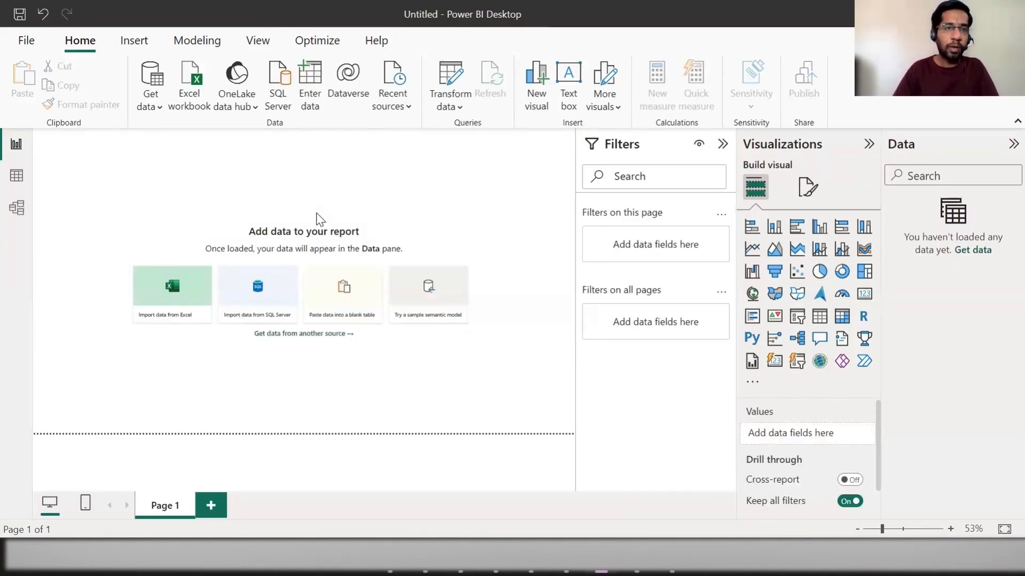
Connect to the Returns CSV file in the PowerBI datasets folder as a Text/CSV data source.
{"action": "left_click", "coordinate": [150, 109]}
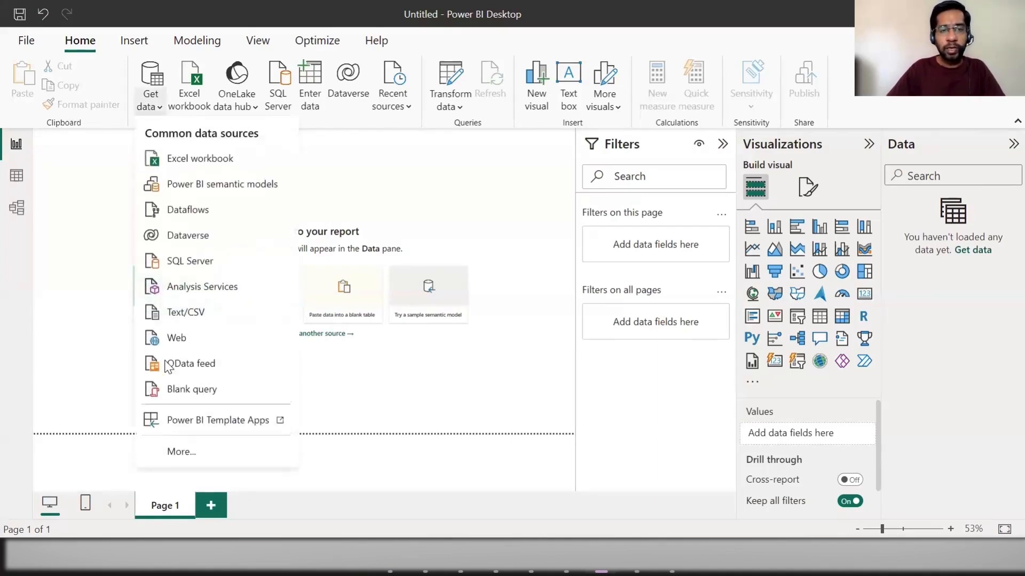
{"action": "left_click", "coordinate": [255, 314]}
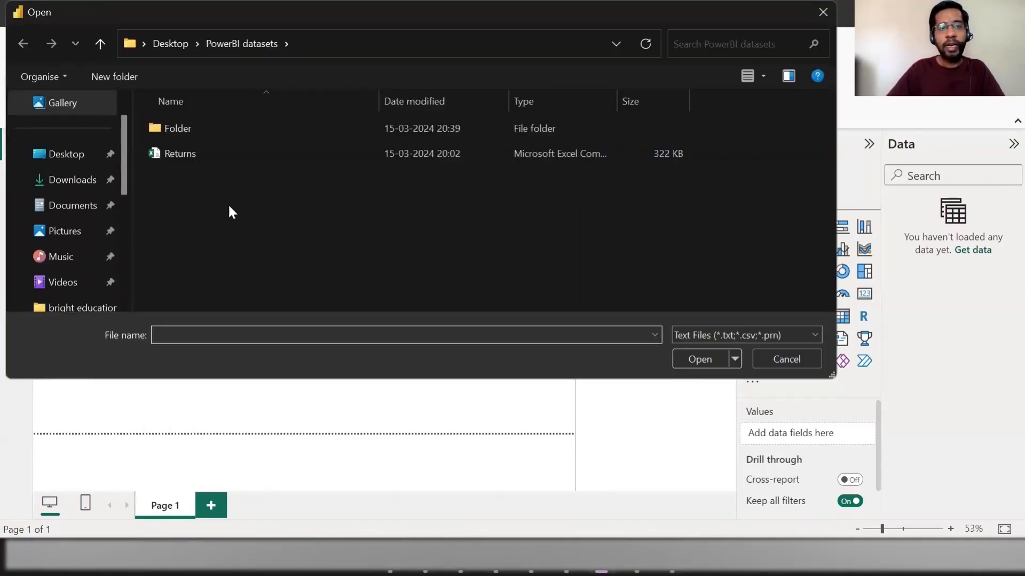
{"action": "left_click", "coordinate": [187, 153]}
{"action": "left_click", "coordinate": [689, 358]}
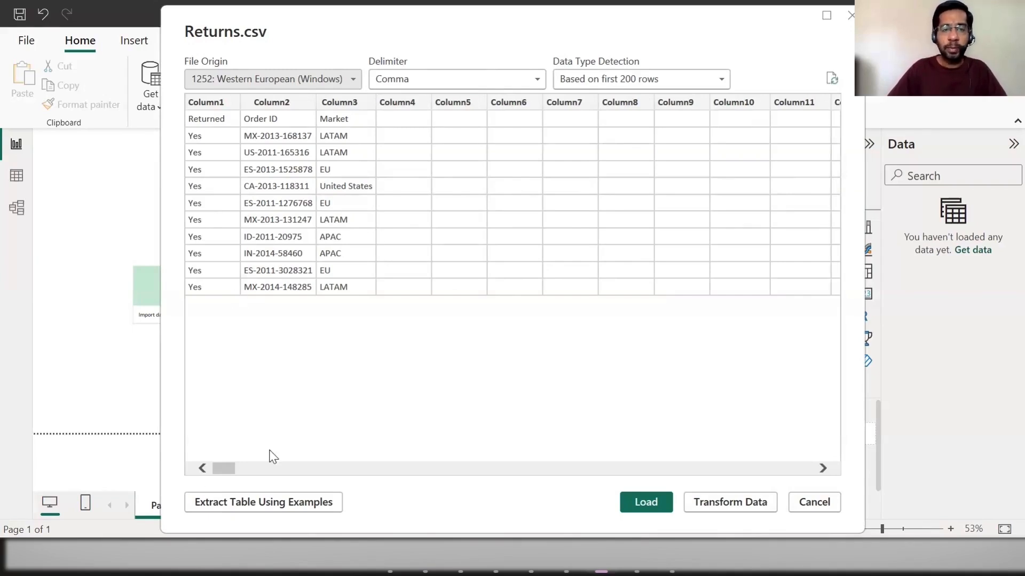
Examine the extra columns and the available delimiter options in the Returns.csv preview.
{"action": "left_click_drag", "start_coordinate": [222, 469], "coordinate": [288, 470]}
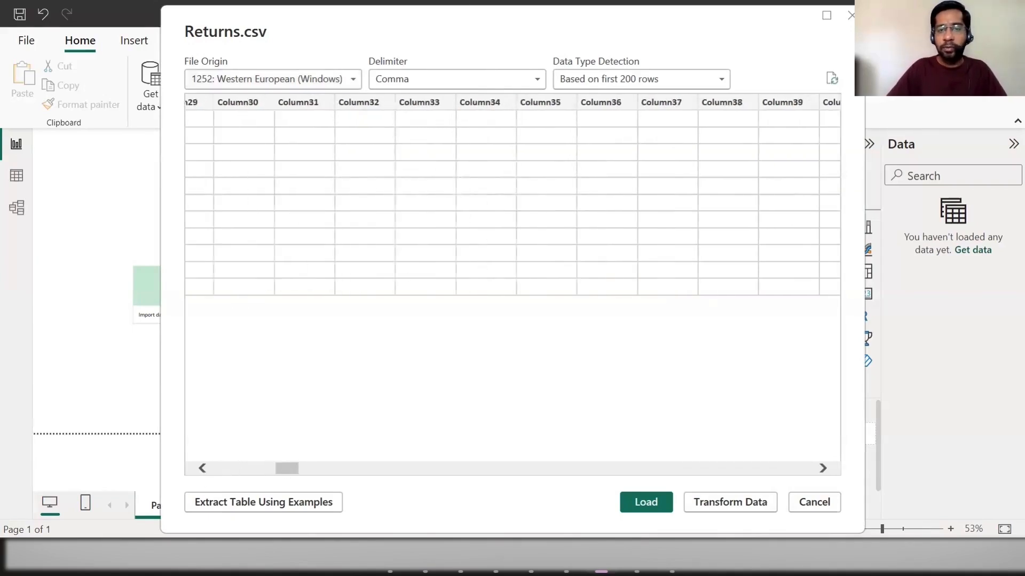
{"action": "left_click", "coordinate": [724, 513]}
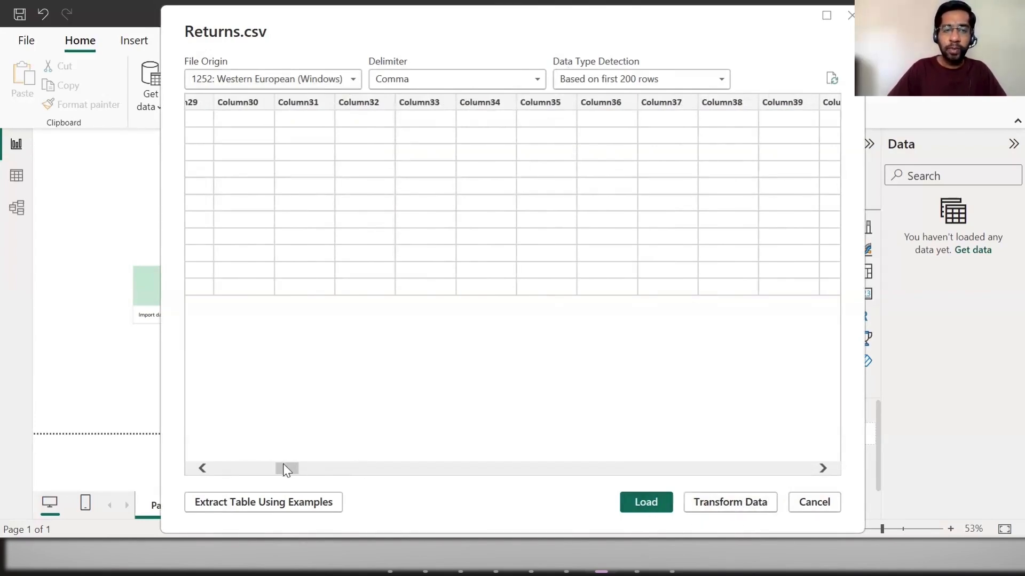
{"action": "left_click_drag", "start_coordinate": [286, 468], "coordinate": [137, 456]}
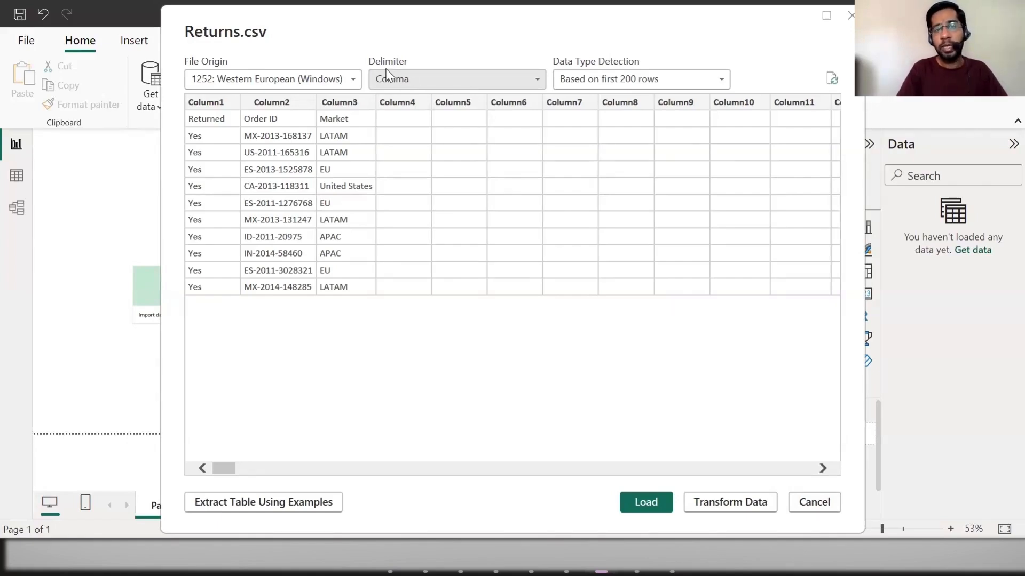
{"action": "left_click", "coordinate": [407, 86]}
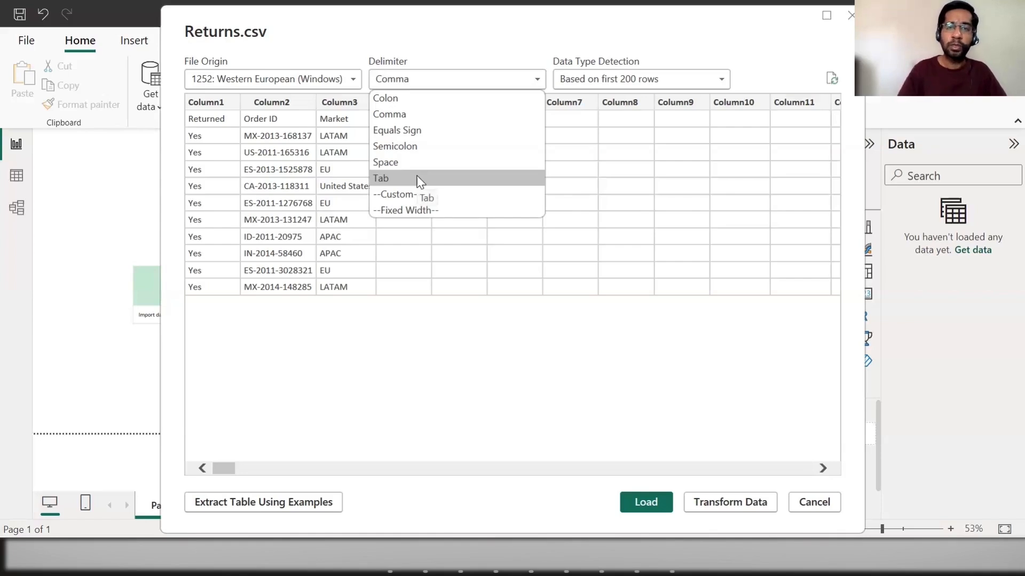
{"action": "left_click", "coordinate": [462, 417]}
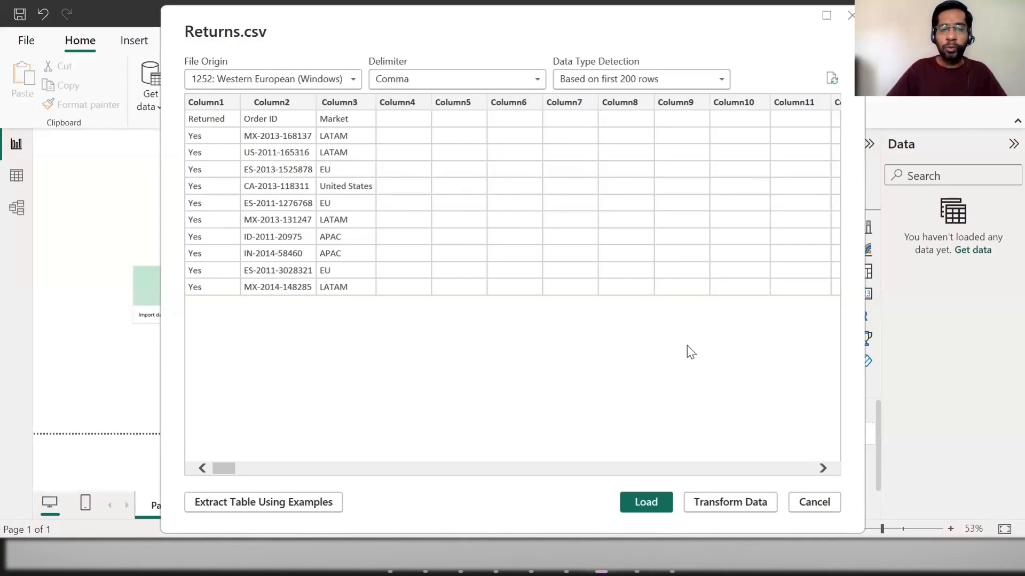
Bring the Returns data into the Power Query Editor and remove all columns except Column1, Column2 and Column3.
{"action": "left_click", "coordinate": [743, 507]}
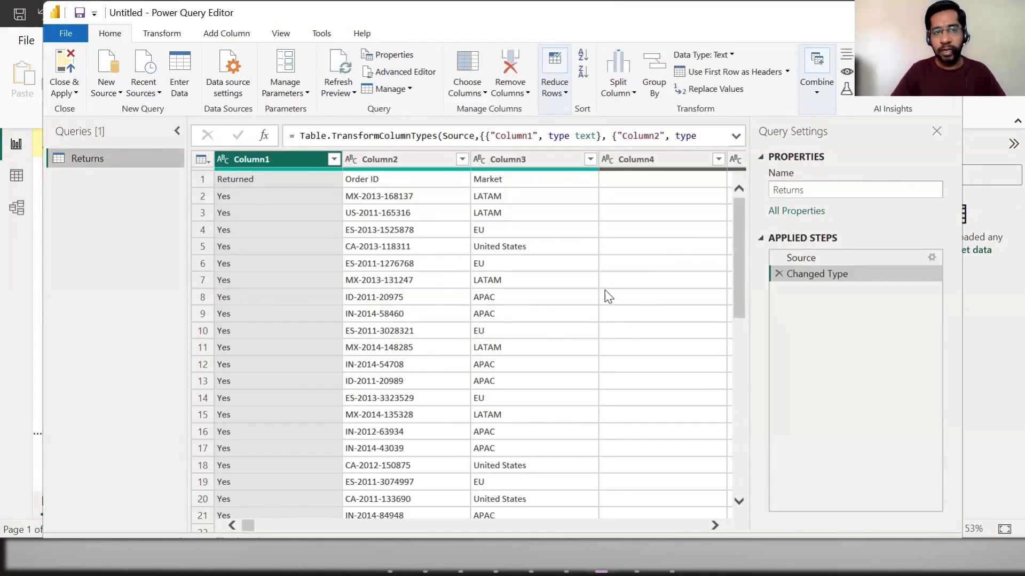
{"action": "left_click", "coordinate": [395, 159], "text": "ctrl"}
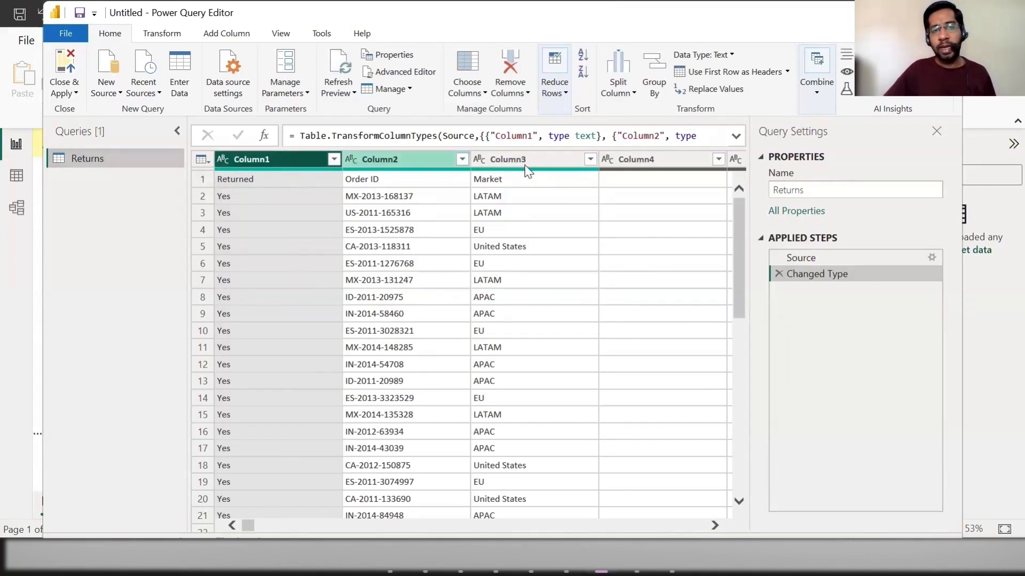
{"action": "left_click", "coordinate": [520, 159], "text": "ctrl"}
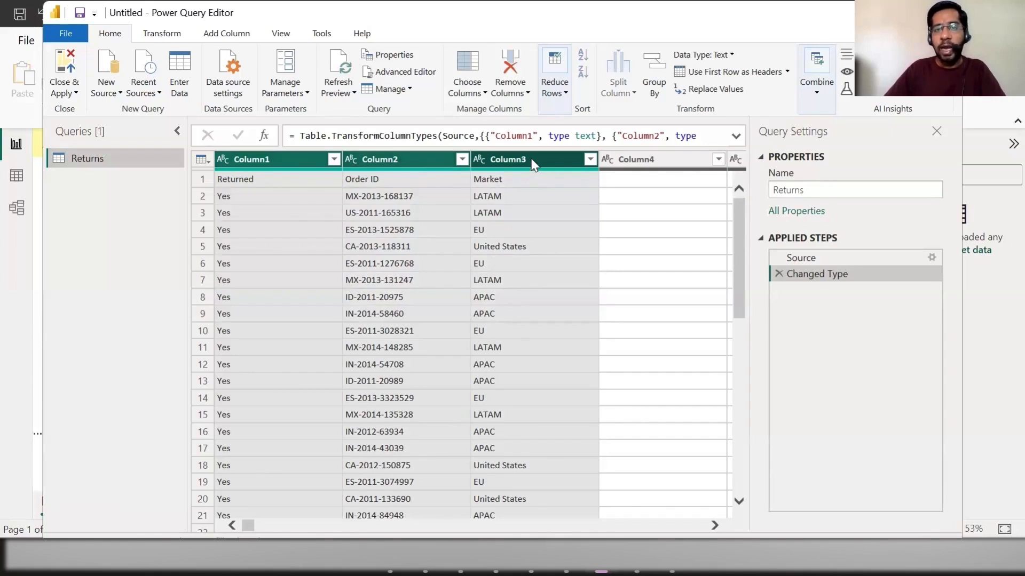
{"action": "mouse_move", "coordinate": [698, 171]}
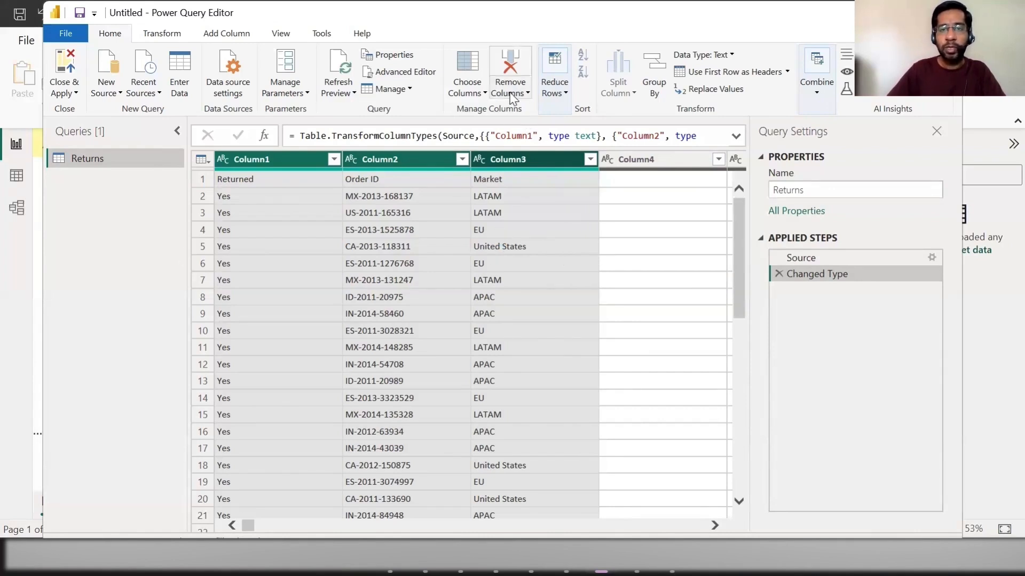
{"action": "left_click", "coordinate": [524, 95]}
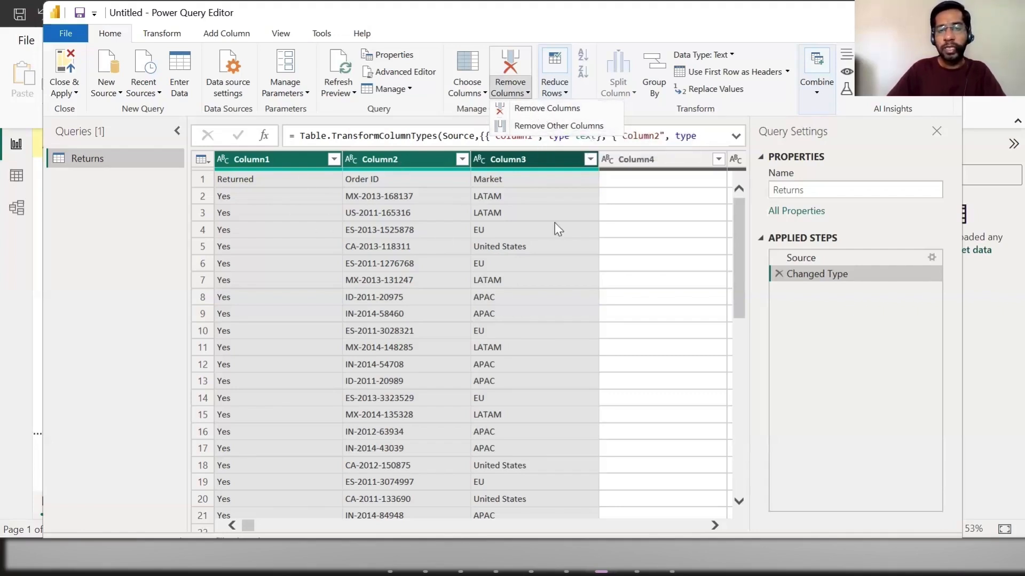
{"action": "left_click", "coordinate": [565, 128]}
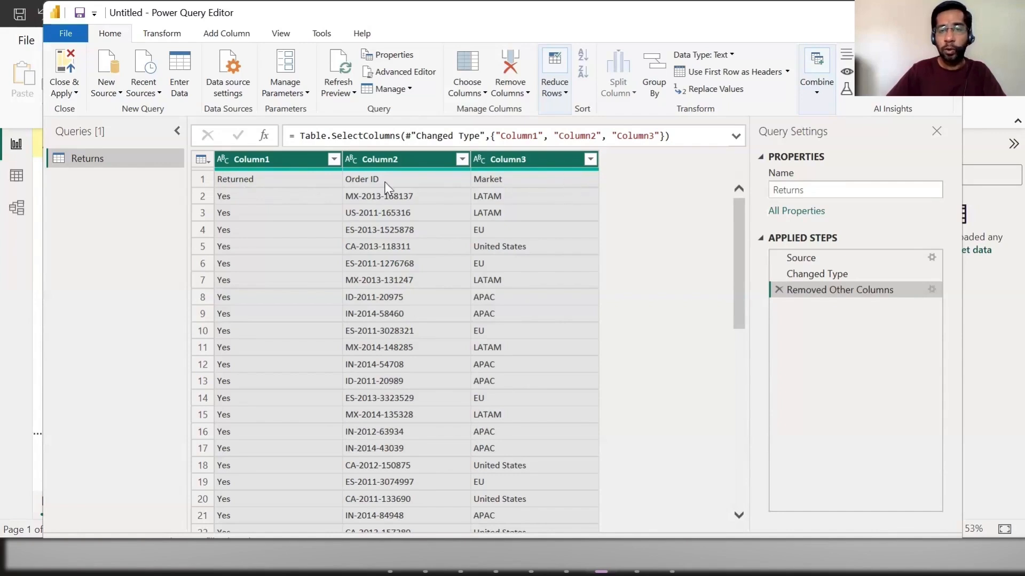
Promote the first row of the Returns query to column headers.
{"action": "left_click", "coordinate": [207, 162]}
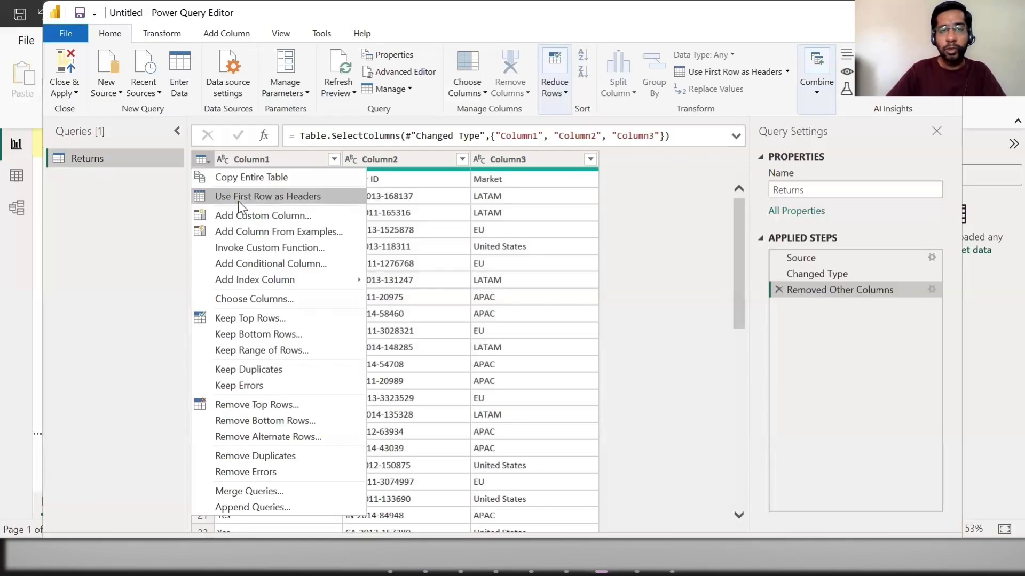
{"action": "left_click", "coordinate": [469, 200]}
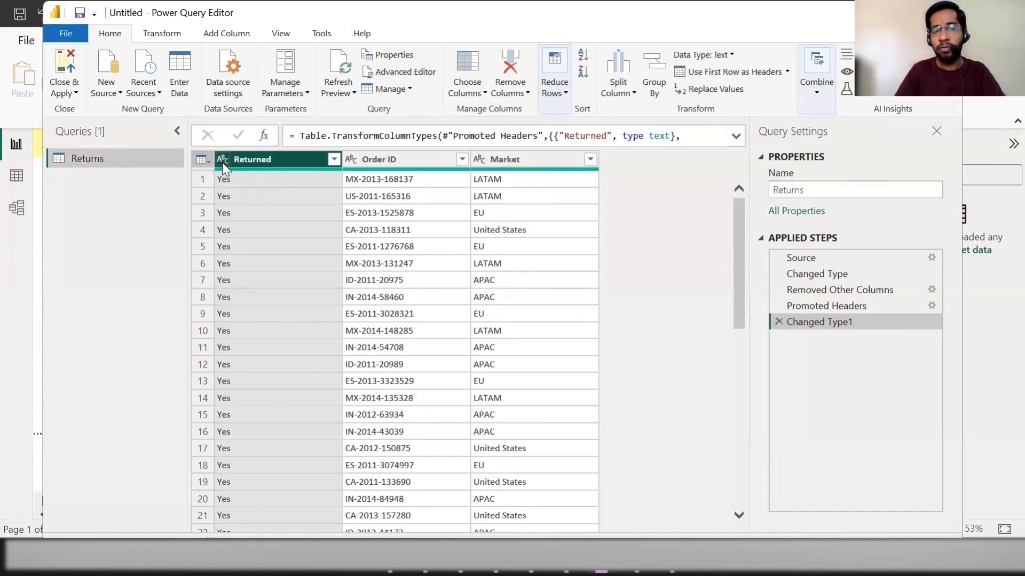
{"action": "mouse_move", "coordinate": [229, 169]}
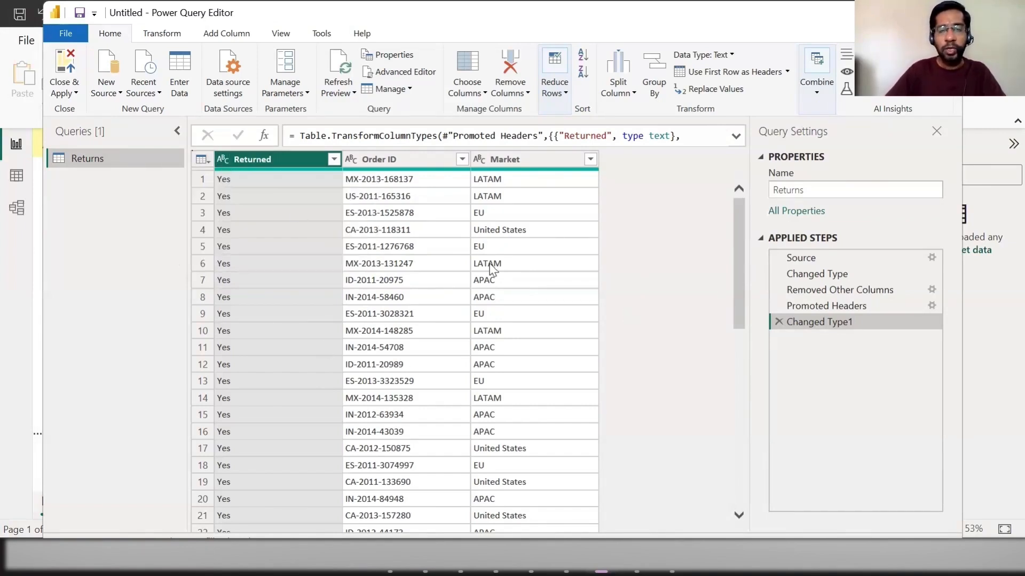
Close the query editor applying the changes, and check the fields of the loaded Returns table.
{"action": "left_click", "coordinate": [70, 94]}
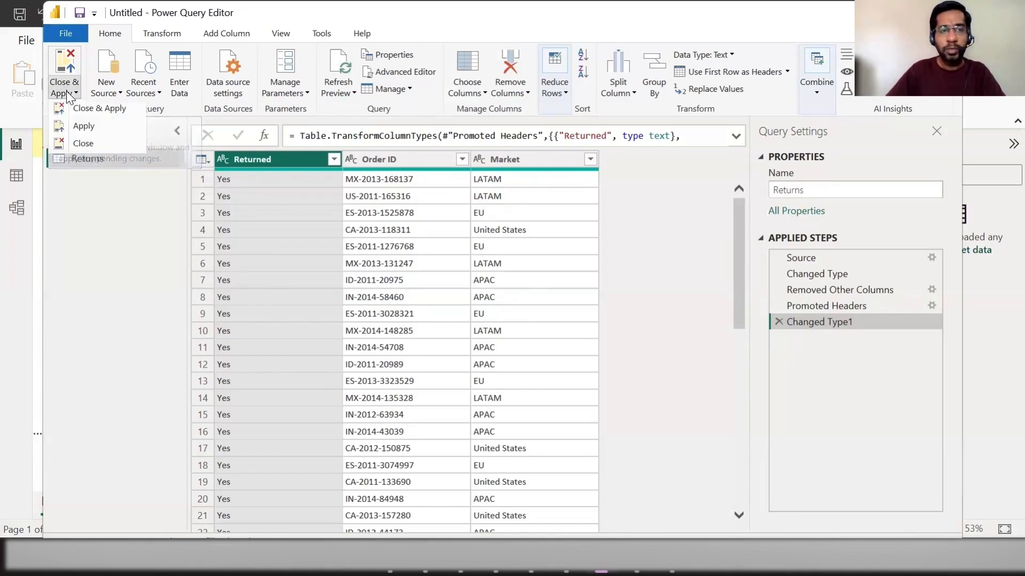
{"action": "left_click", "coordinate": [90, 113]}
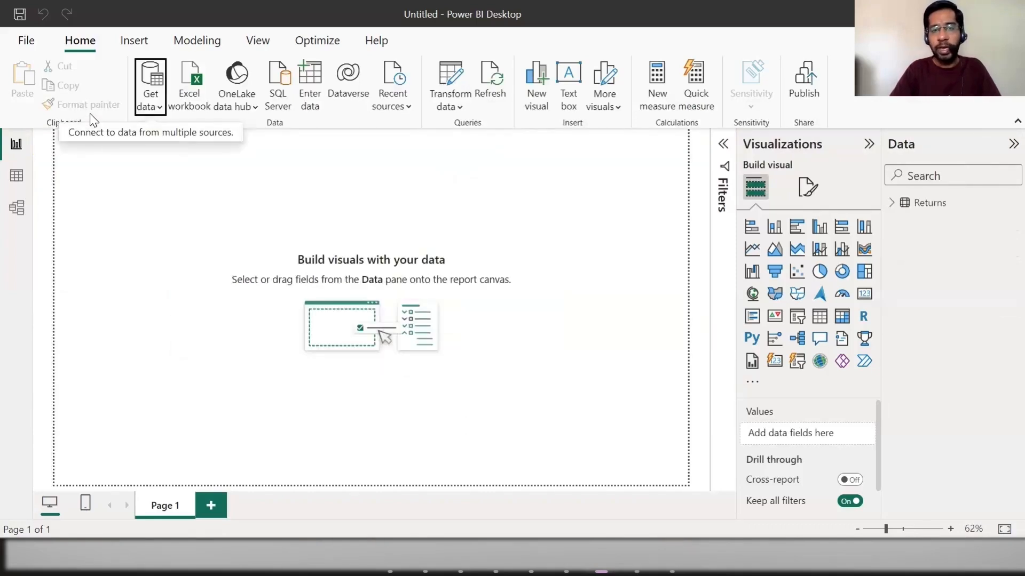
{"action": "left_click", "coordinate": [890, 208]}
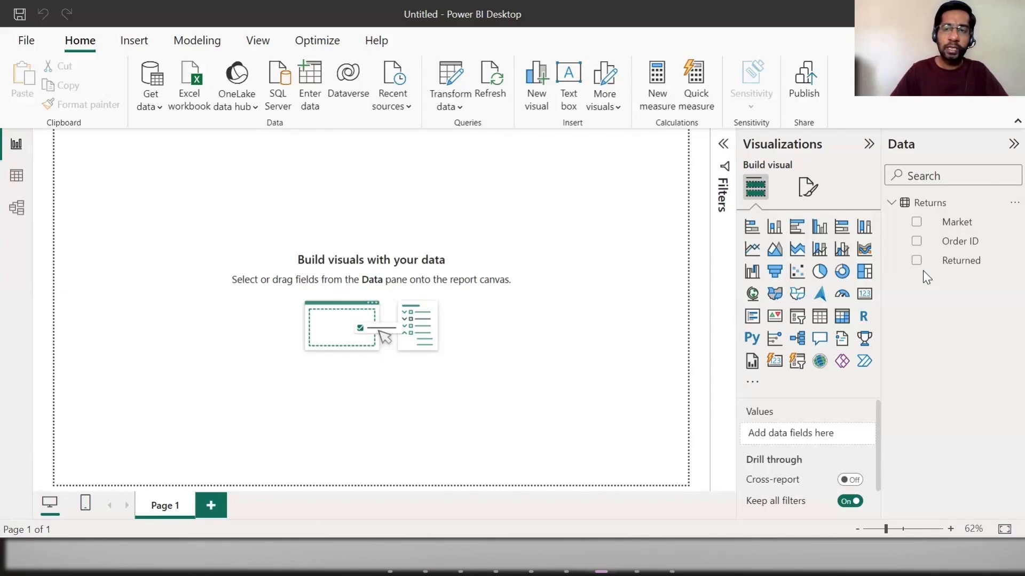
{"action": "left_click", "coordinate": [892, 203]}
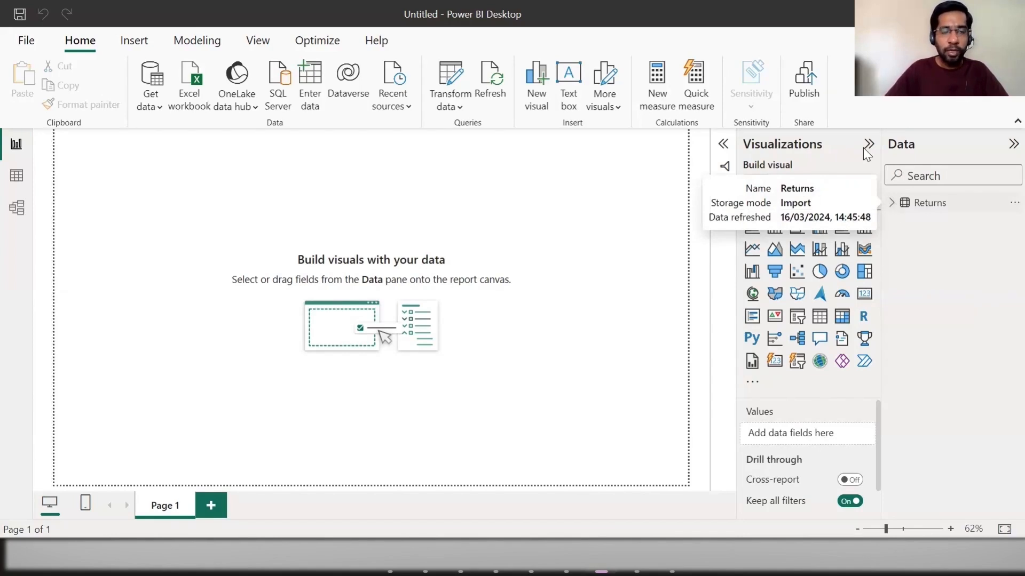
Examine the full list of Get Data connectors and browse each category from File through Database and Azure to Other.
{"action": "left_click", "coordinate": [156, 108]}
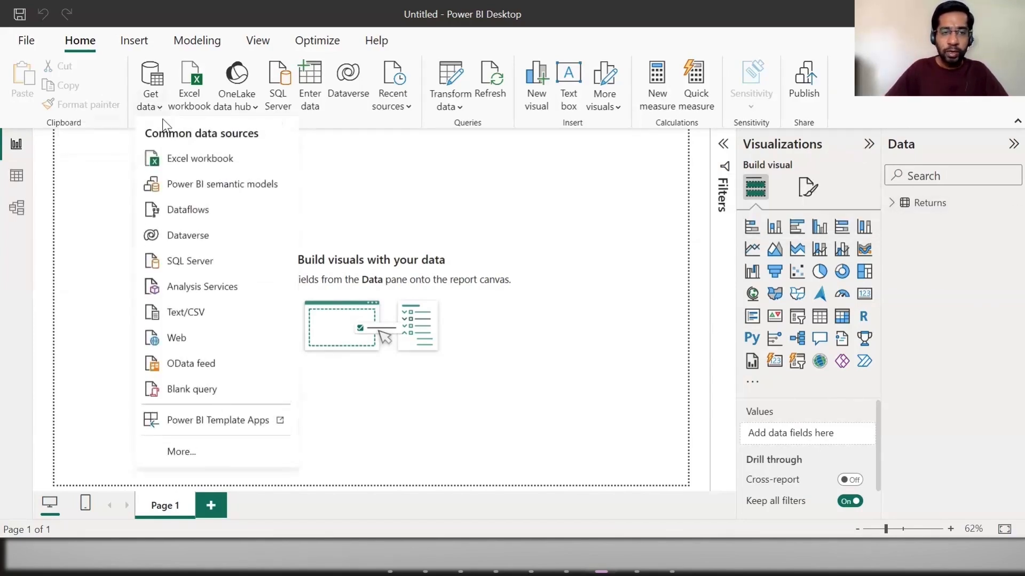
{"action": "left_click", "coordinate": [179, 451]}
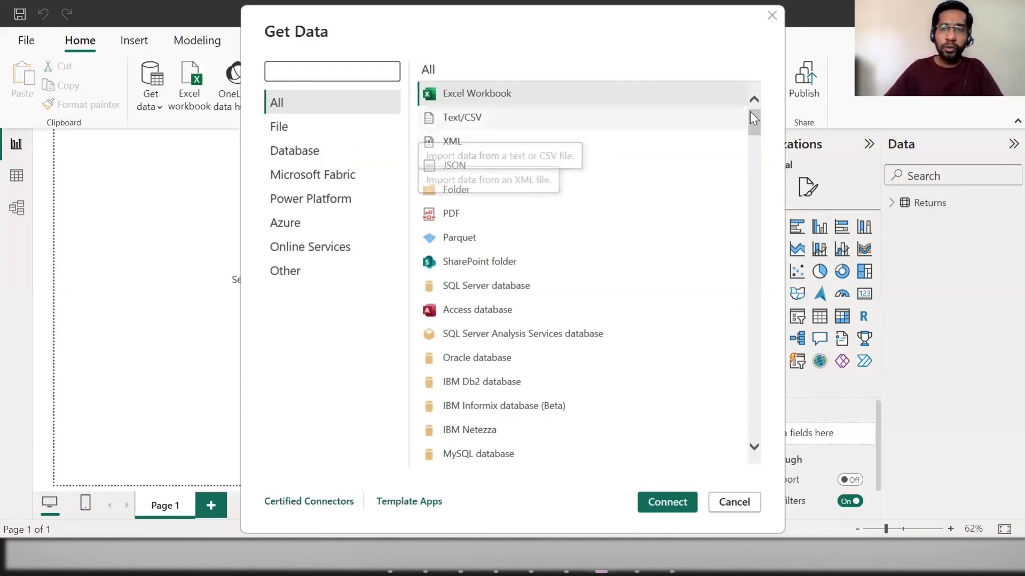
{"action": "left_click_drag", "start_coordinate": [751, 120], "coordinate": [750, 69]}
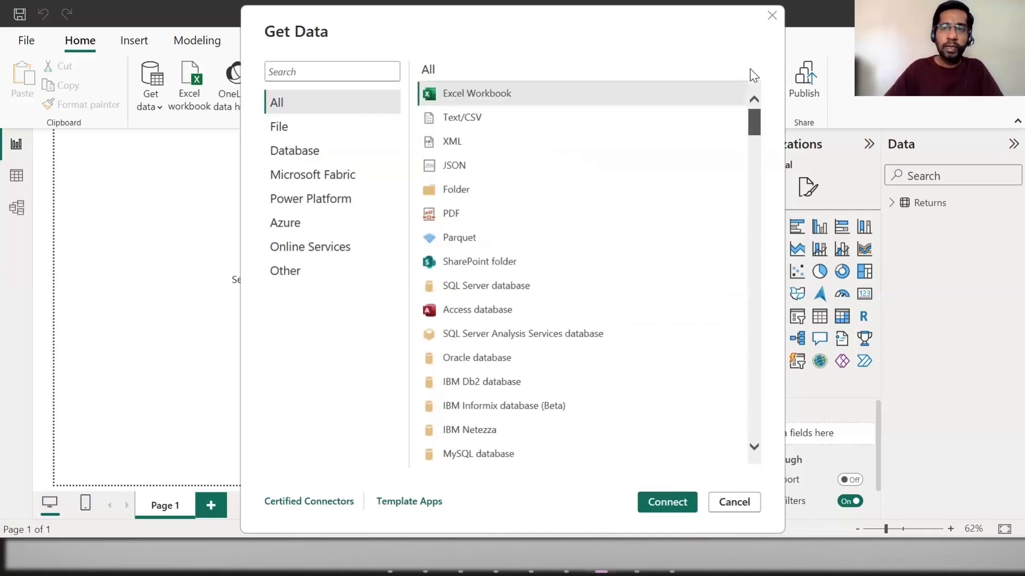
{"action": "left_click", "coordinate": [320, 125]}
{"action": "left_click", "coordinate": [302, 158]}
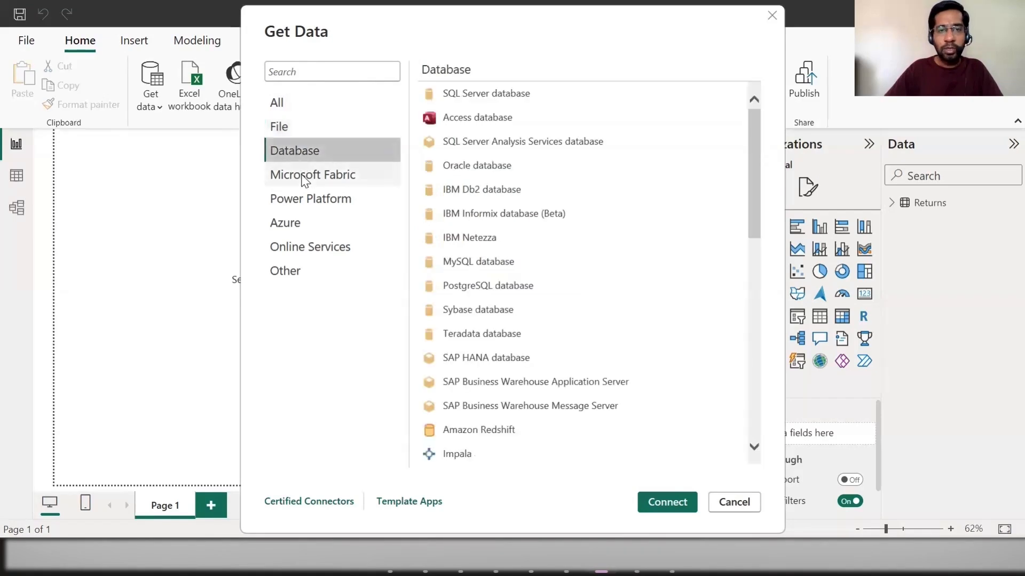
{"action": "left_click", "coordinate": [304, 178]}
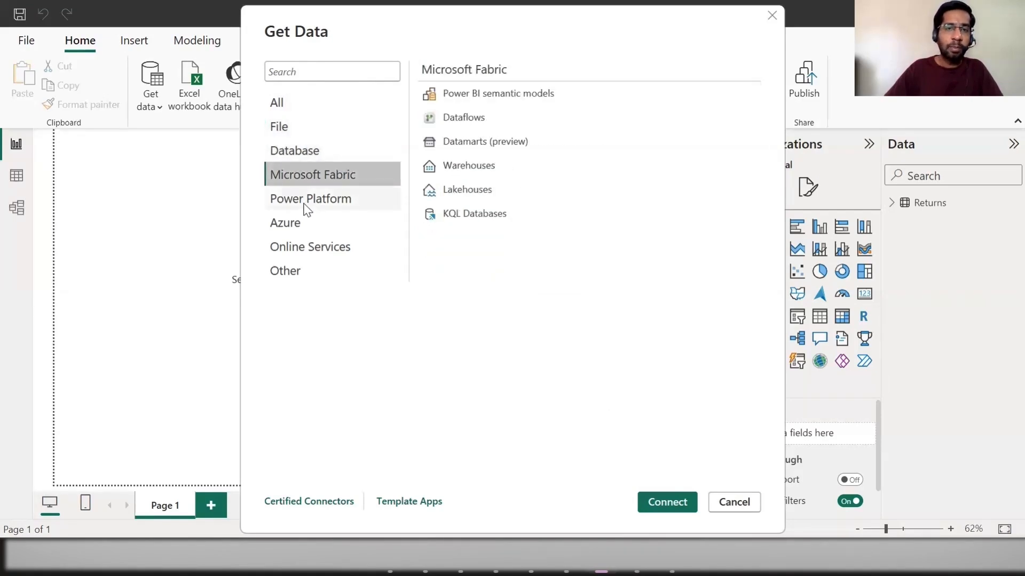
{"action": "left_click", "coordinate": [305, 207]}
{"action": "left_click", "coordinate": [304, 233]}
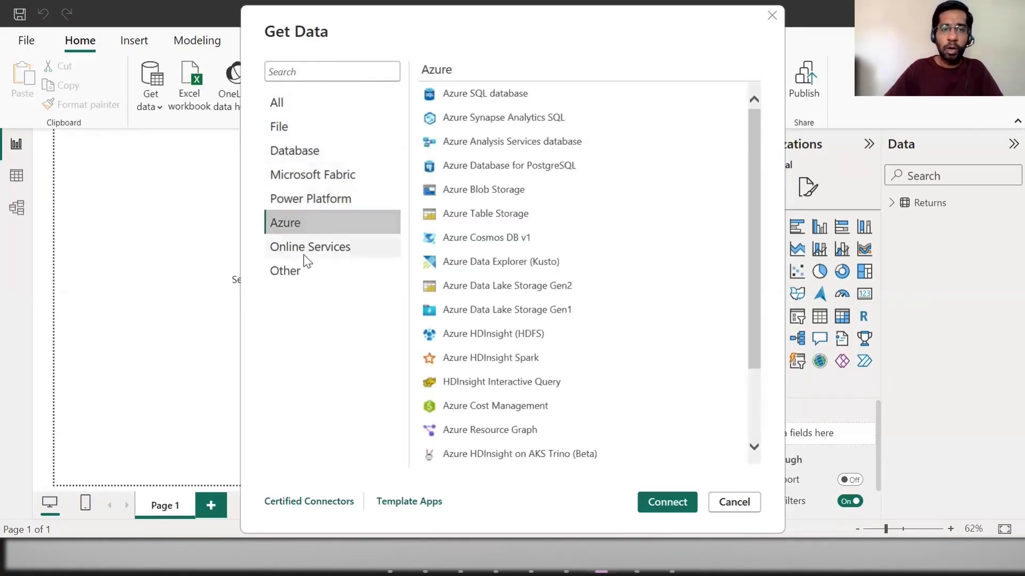
{"action": "left_click", "coordinate": [307, 254]}
{"action": "left_click", "coordinate": [303, 275]}
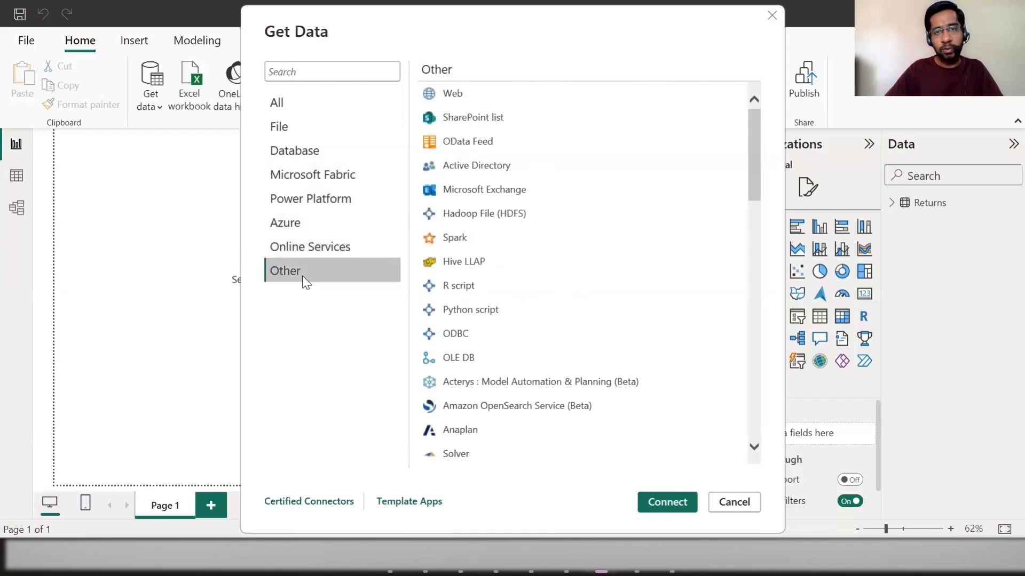
Connect to the Furniture PDF file in the PowerBI datasets folder using the PDF connector.
{"action": "left_click", "coordinate": [305, 133]}
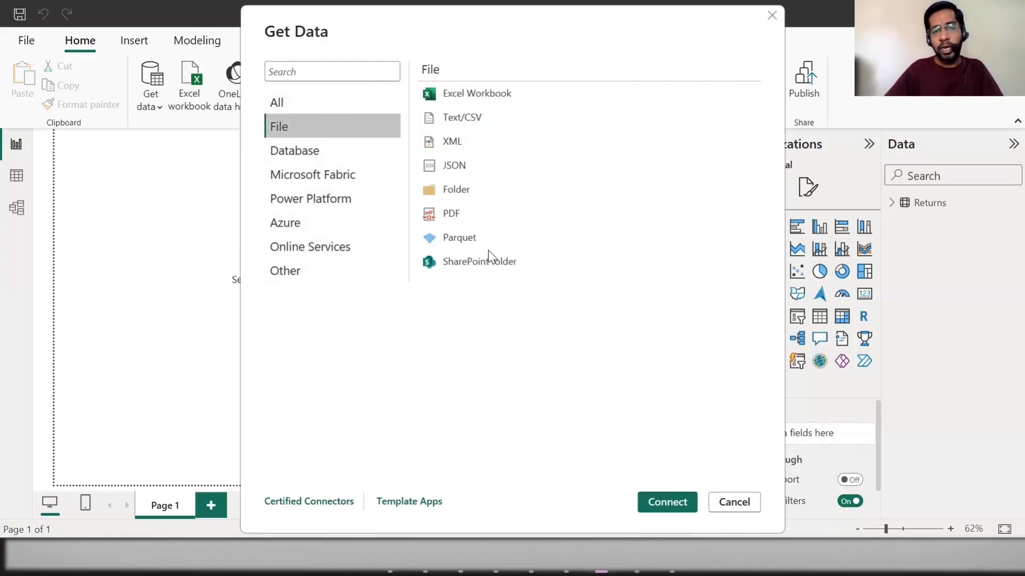
{"action": "left_click", "coordinate": [454, 219]}
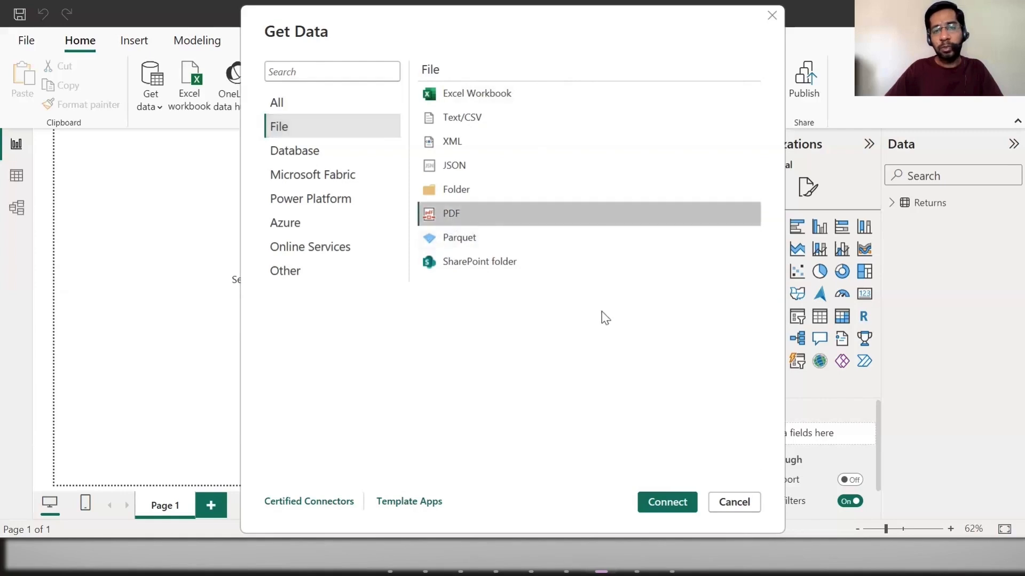
{"action": "left_click", "coordinate": [670, 505]}
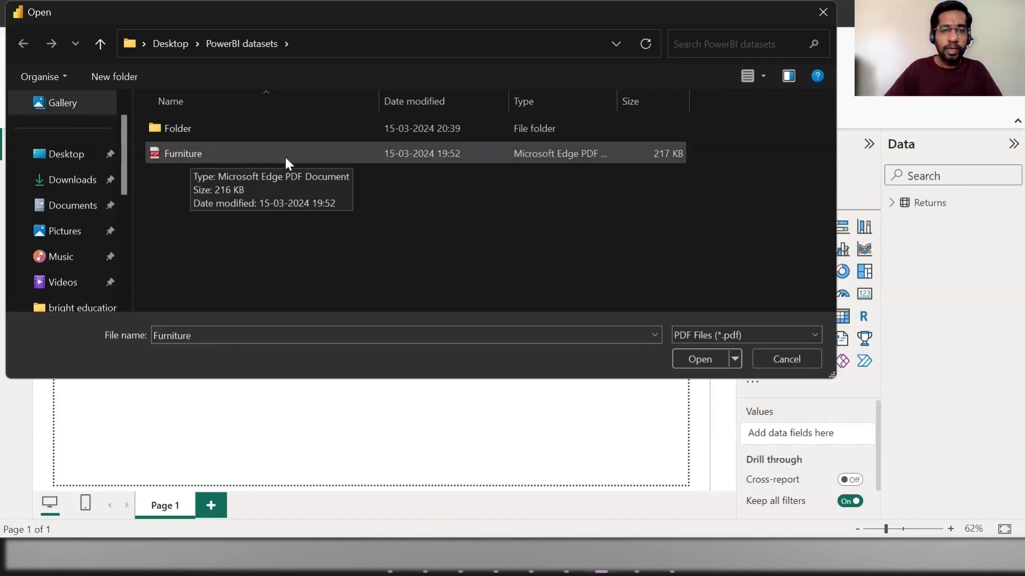
{"action": "left_click", "coordinate": [168, 153]}
{"action": "key", "text": "Escape"}
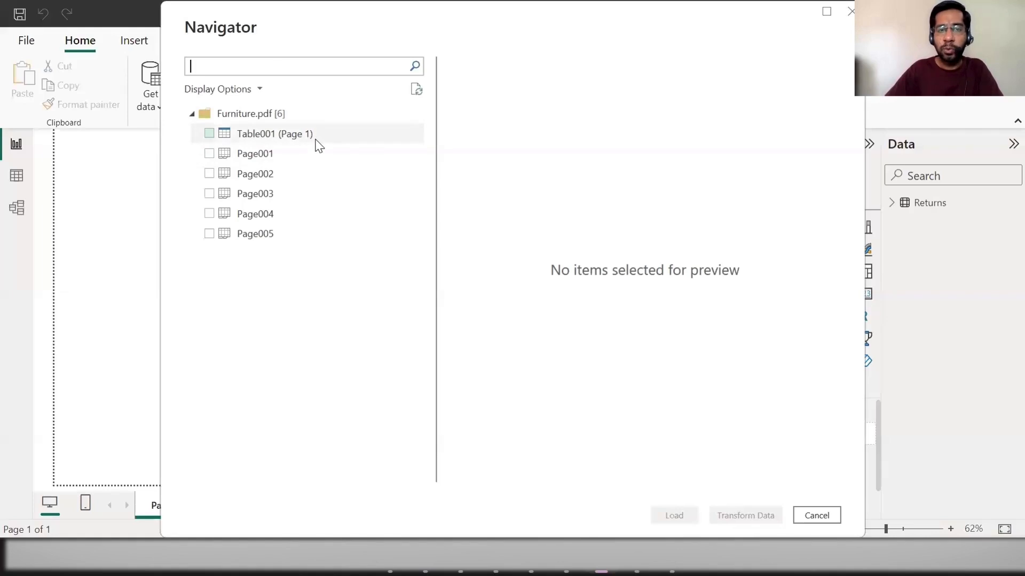
Compare the previews of Table001 (Page 1), Page001, Page002 and Page003 in Furniture.pdf, leaving none of them selected.
{"action": "left_click", "coordinate": [210, 133]}
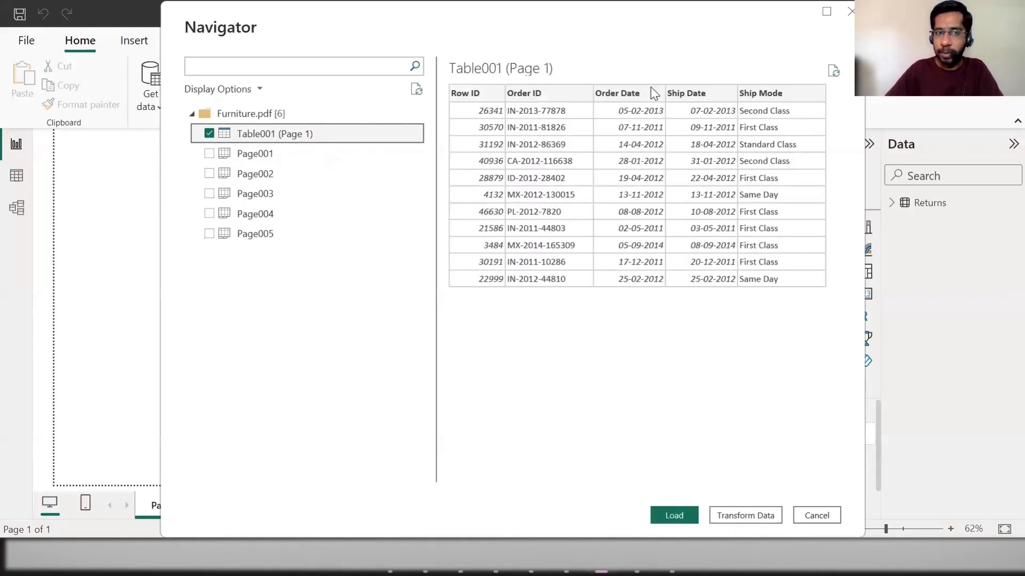
{"action": "left_click", "coordinate": [208, 135]}
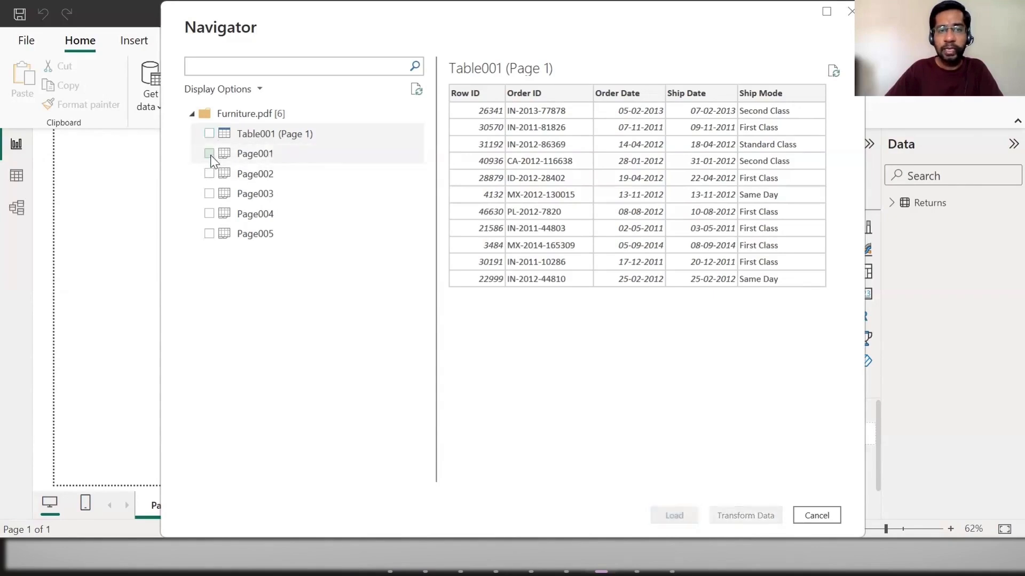
{"action": "left_click", "coordinate": [208, 153]}
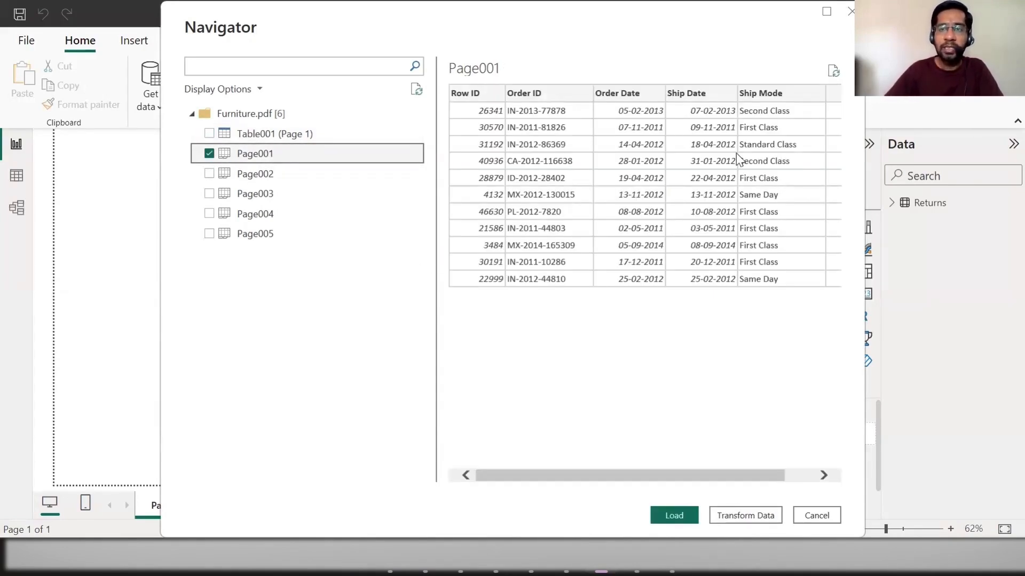
{"action": "left_click_drag", "start_coordinate": [590, 478], "coordinate": [653, 481]}
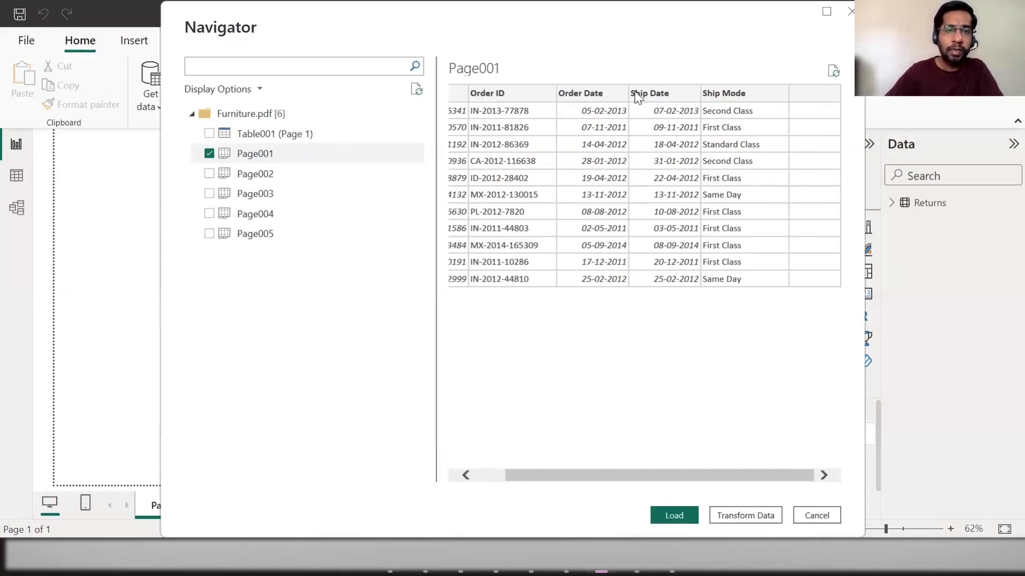
{"action": "left_click", "coordinate": [209, 154]}
{"action": "left_click", "coordinate": [210, 174]}
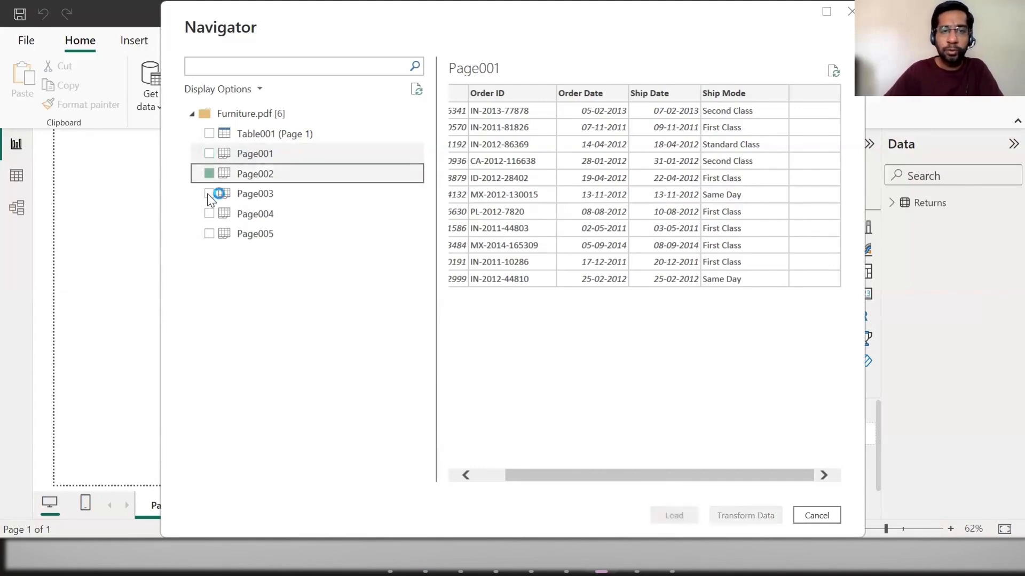
{"action": "left_click", "coordinate": [209, 193]}
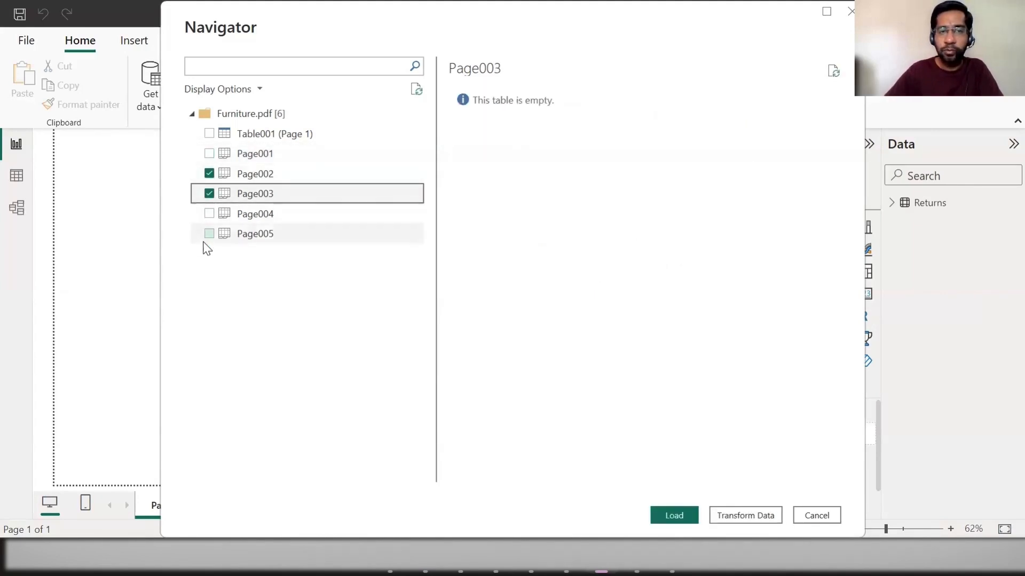
{"action": "left_click", "coordinate": [211, 197]}
{"action": "left_click", "coordinate": [212, 179]}
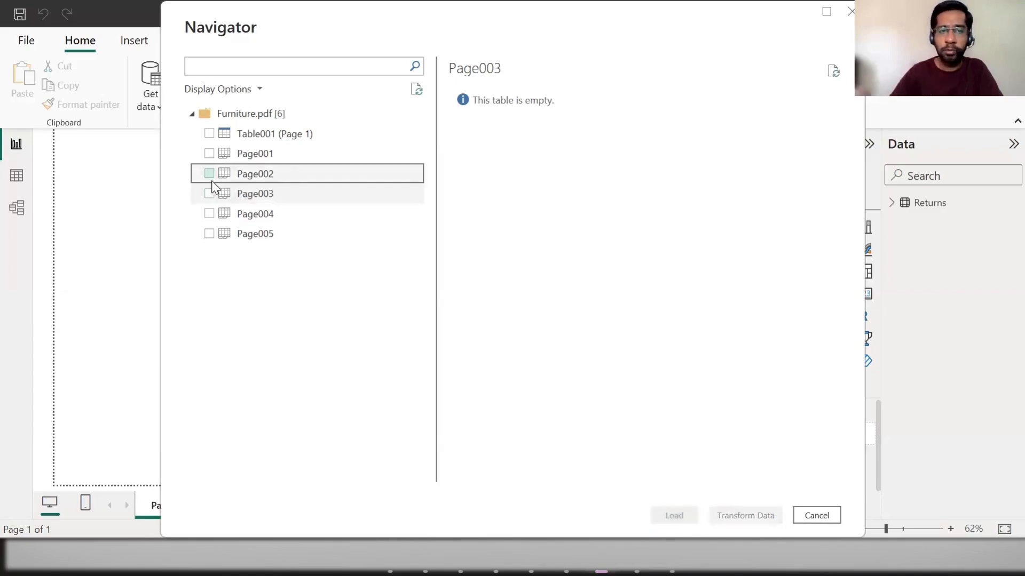
{"action": "left_click_drag", "start_coordinate": [242, 156], "coordinate": [241, 159]}
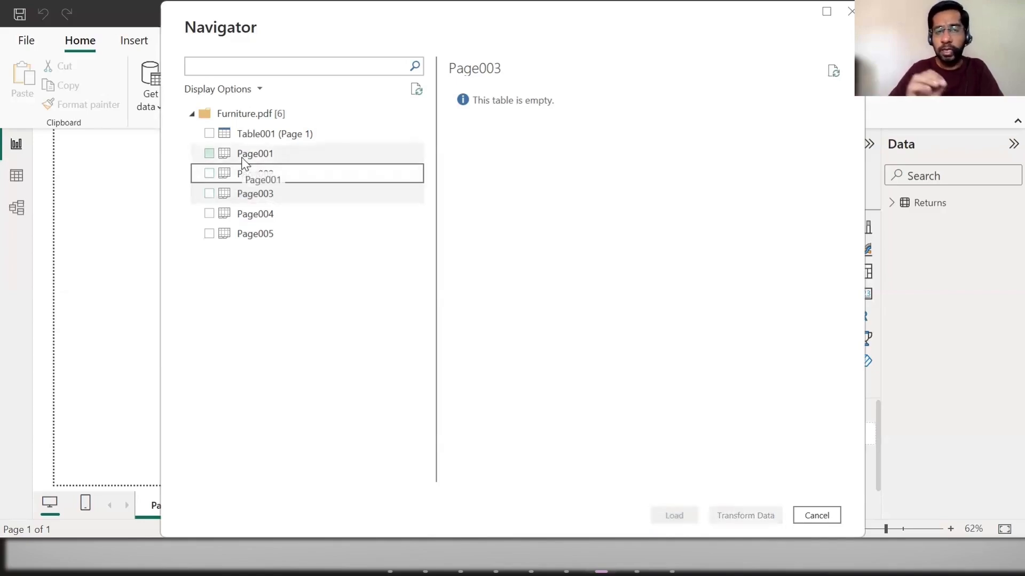
Load Table001 (Page 1) from Furniture.pdf into the data model.
{"action": "left_click", "coordinate": [210, 134]}
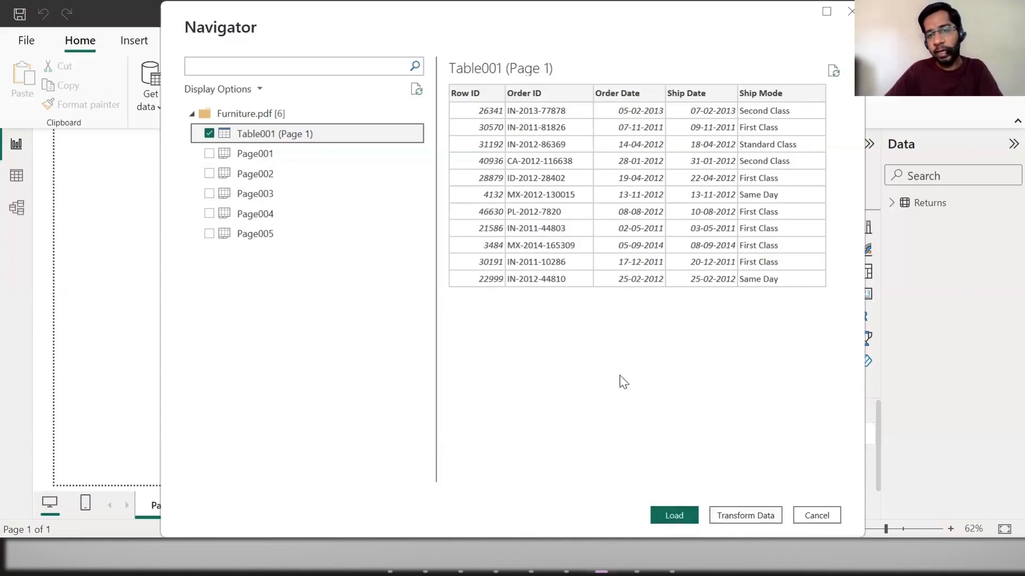
{"action": "left_click", "coordinate": [668, 522]}
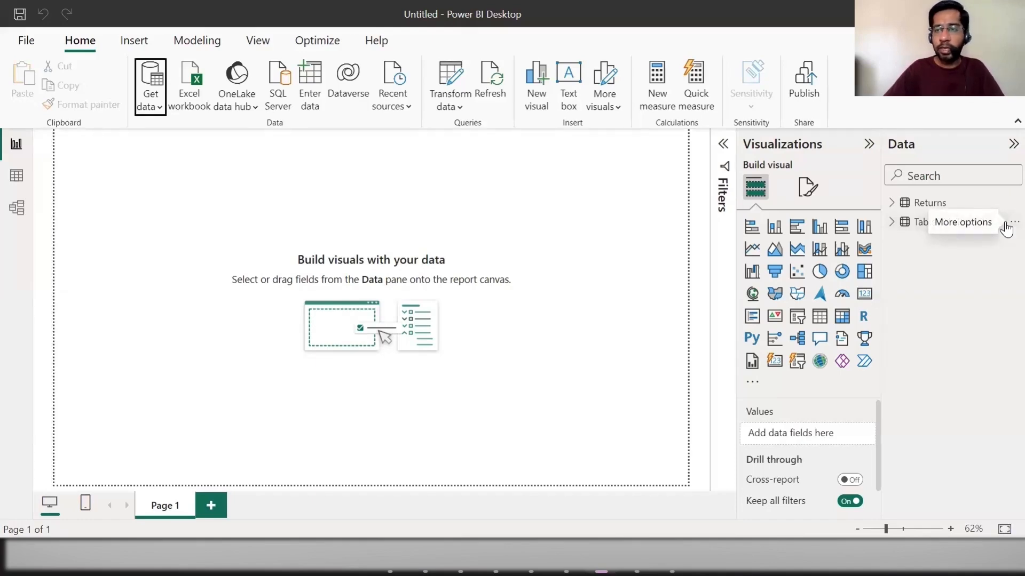
Rename the loaded Table001 (Page 1) table to Furniture and expand it to show its fields.
{"action": "left_click", "coordinate": [1005, 225]}
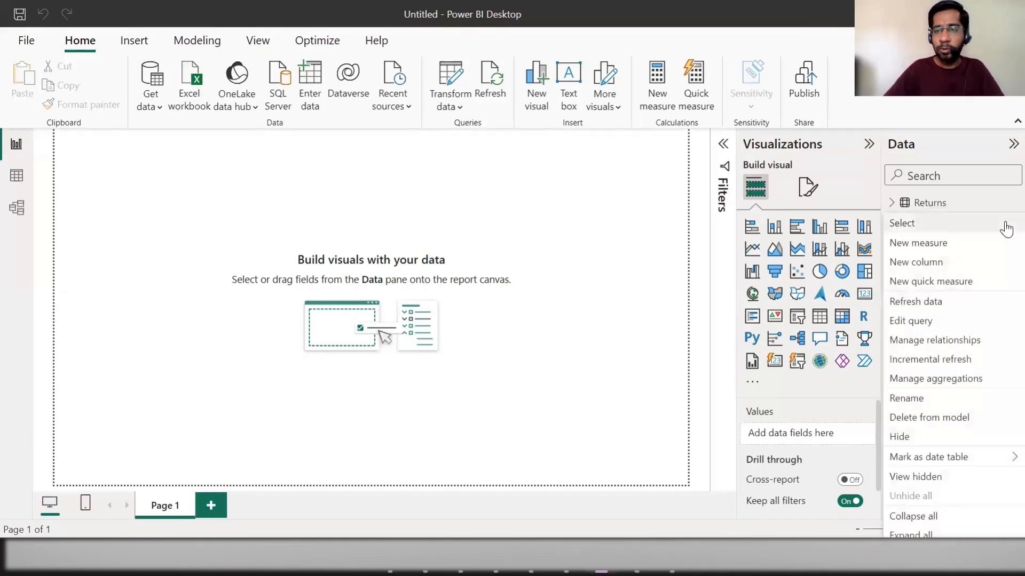
{"action": "left_click", "coordinate": [905, 398]}
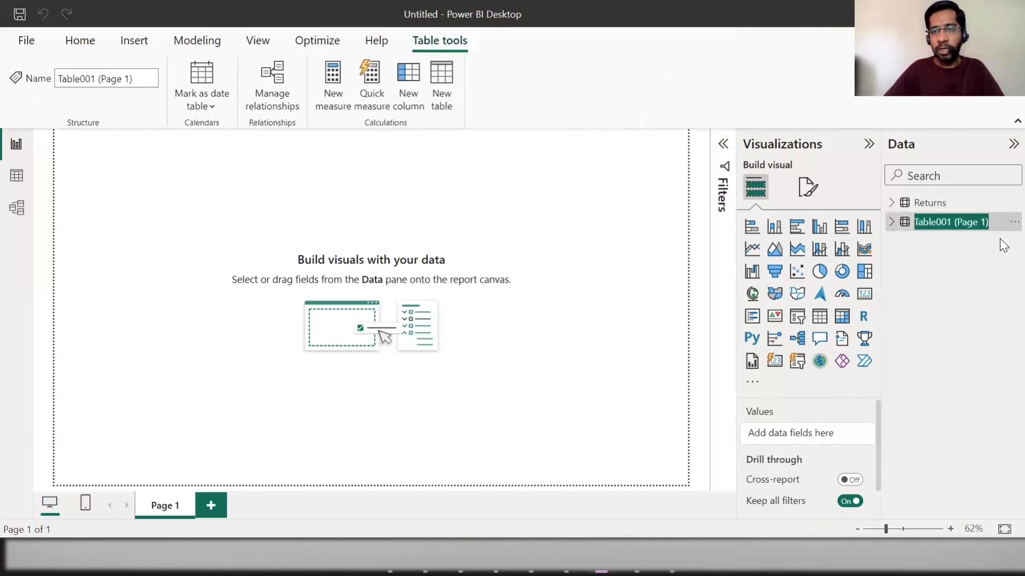
{"action": "type", "text": "Furniture"}
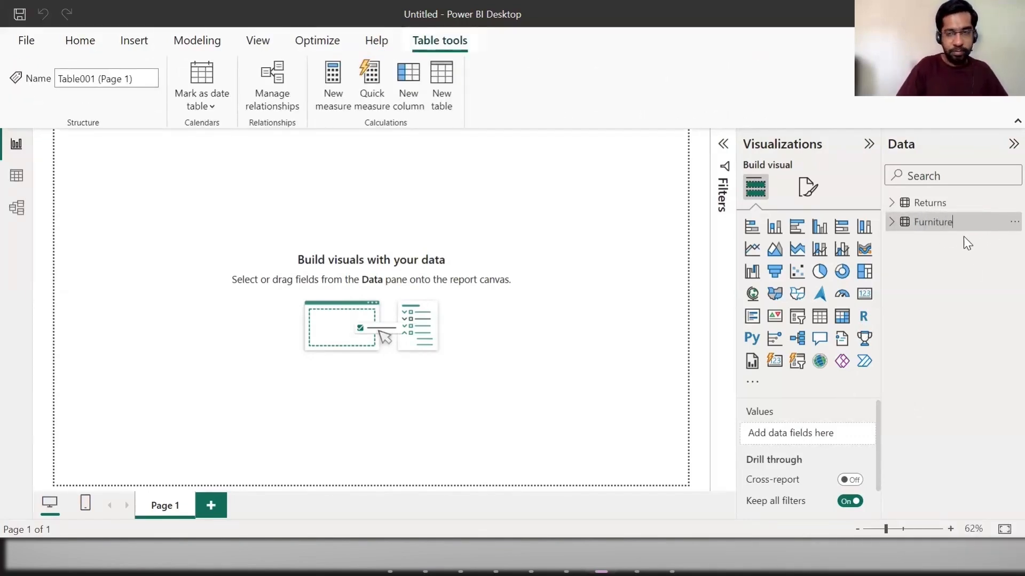
{"action": "left_click", "coordinate": [895, 220]}
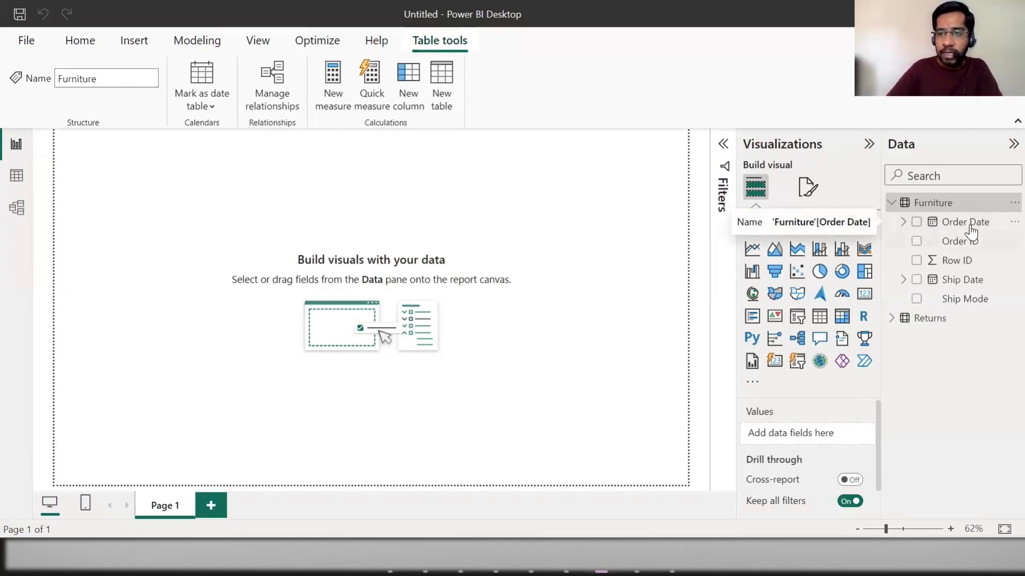
{"action": "left_click", "coordinate": [635, 245]}
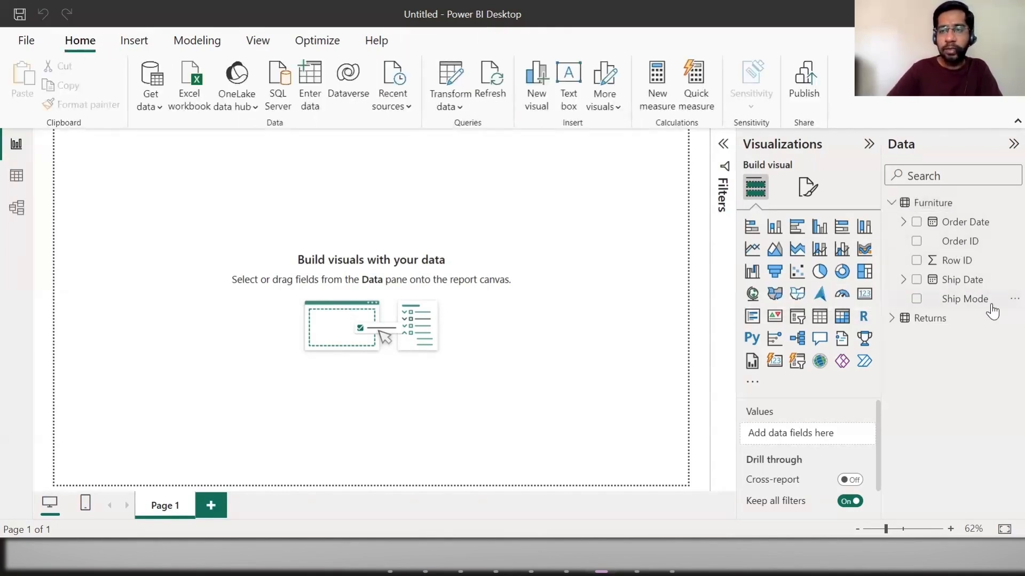